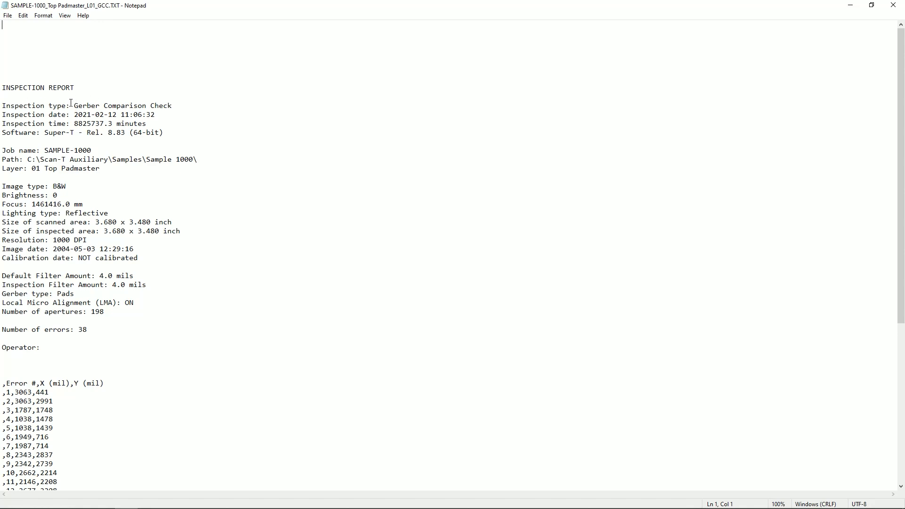
Step: Examine the SAMPLE-1000 inspection report text, from the inspection type and scan settings through the error coordinate list
{"action": "left_click_drag", "start_coordinate": [75, 105], "coordinate": [173, 106]}
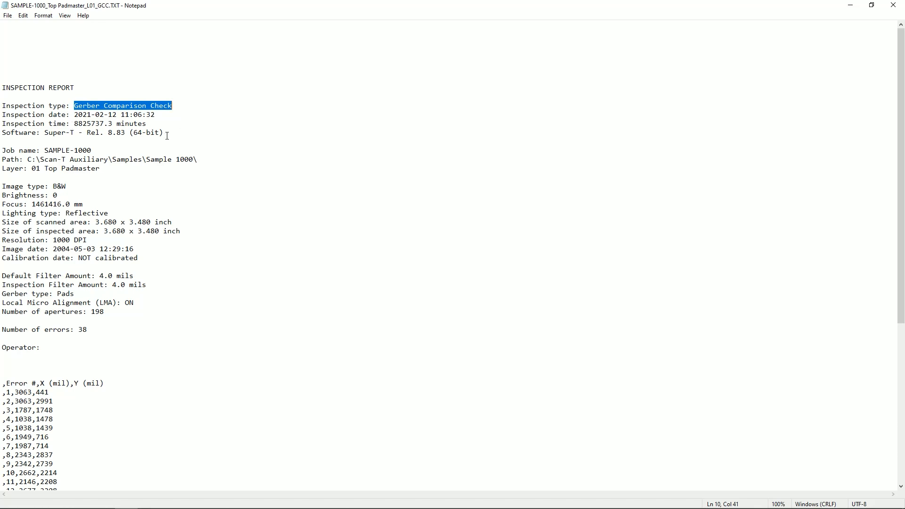
{"action": "scroll", "coordinate": [101, 157], "scroll_direction": "down", "scroll_amount": 3}
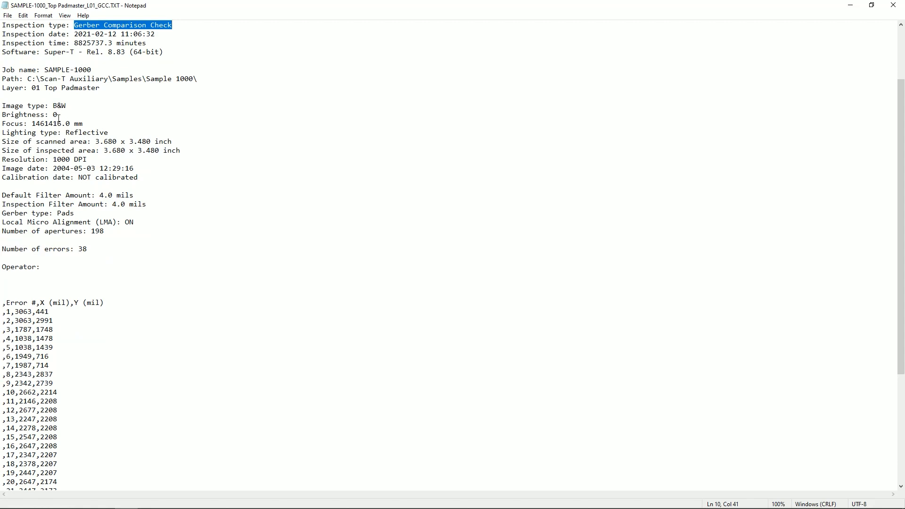
{"action": "scroll", "coordinate": [102, 133], "scroll_direction": "down", "scroll_amount": 3}
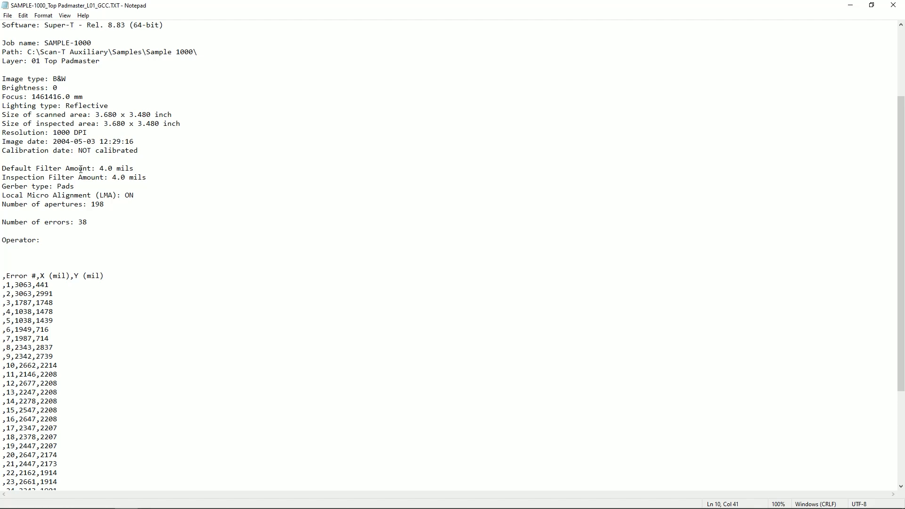
{"action": "scroll", "coordinate": [115, 174], "scroll_direction": "down", "scroll_amount": 5}
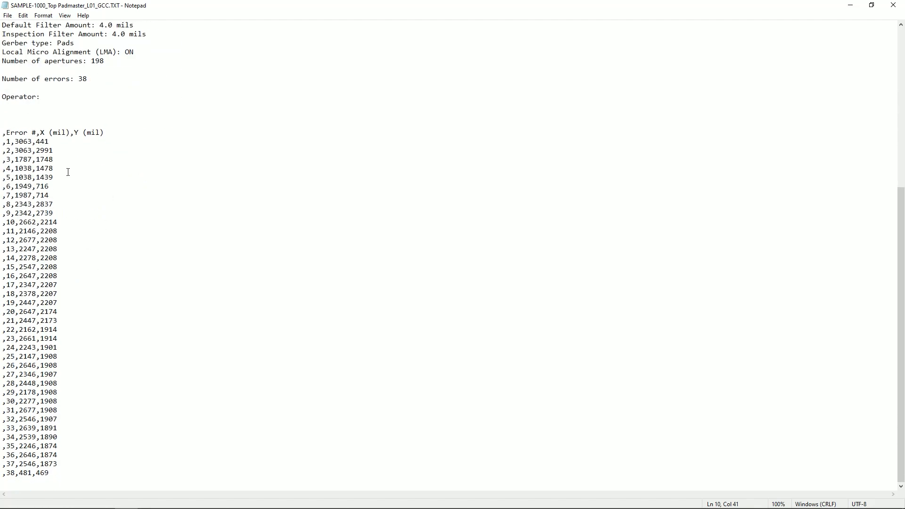
{"action": "scroll", "coordinate": [65, 402], "scroll_direction": "up", "scroll_amount": 6}
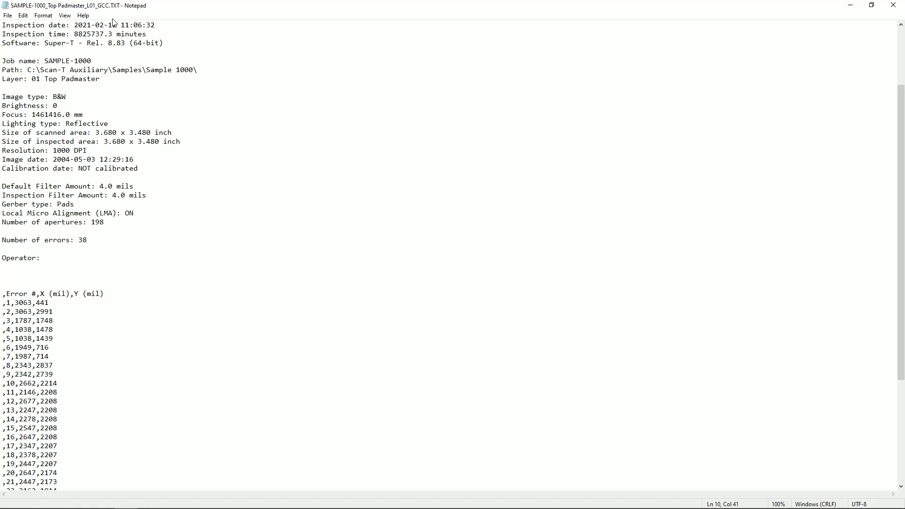
{"action": "scroll", "coordinate": [133, 88], "scroll_direction": "up", "scroll_amount": 4}
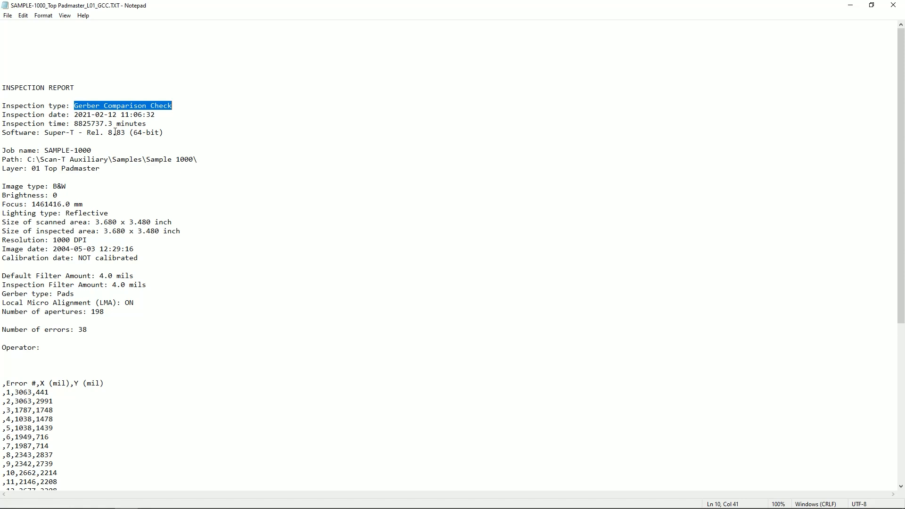
{"action": "scroll", "coordinate": [67, 198], "scroll_direction": "down", "scroll_amount": 1}
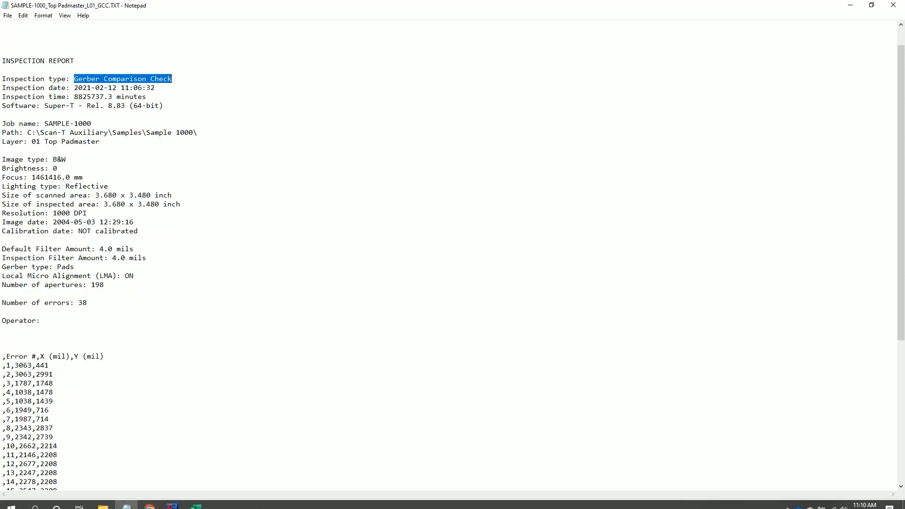
Step: Switch to the SAMPLE-1000_Top Padmaster_L01_GCC.TXT report in Excel and review its error coordinates and inspection type line
{"action": "left_click", "coordinate": [196, 501]}
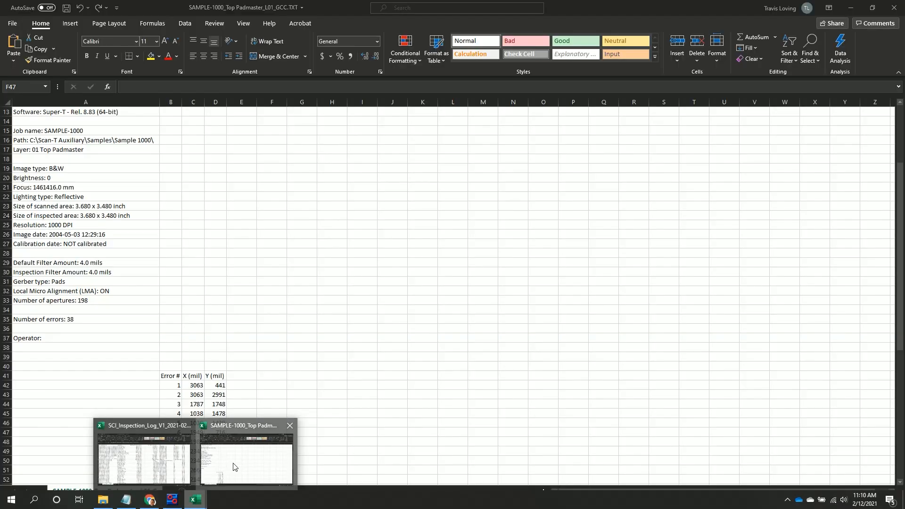
{"action": "left_click", "coordinate": [233, 465]}
{"action": "scroll", "coordinate": [186, 246], "scroll_direction": "down", "scroll_amount": 10}
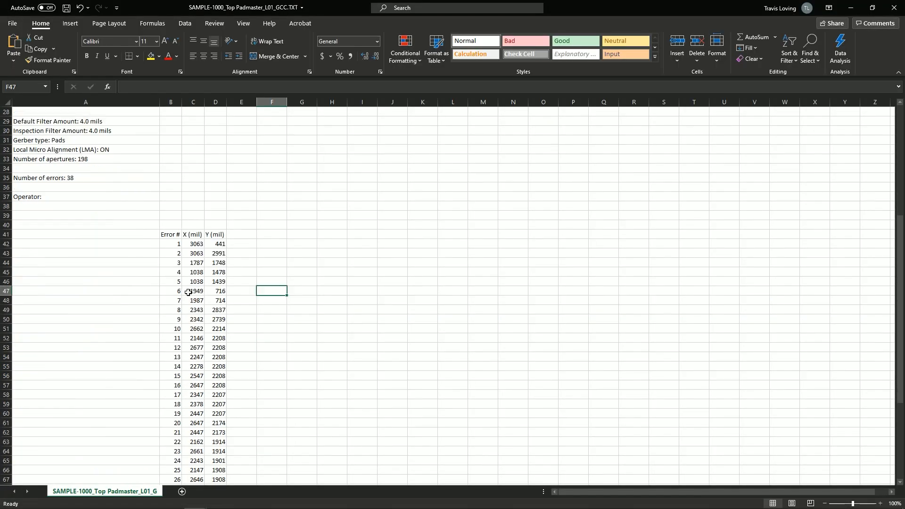
{"action": "scroll", "coordinate": [184, 227], "scroll_direction": "down", "scroll_amount": 8}
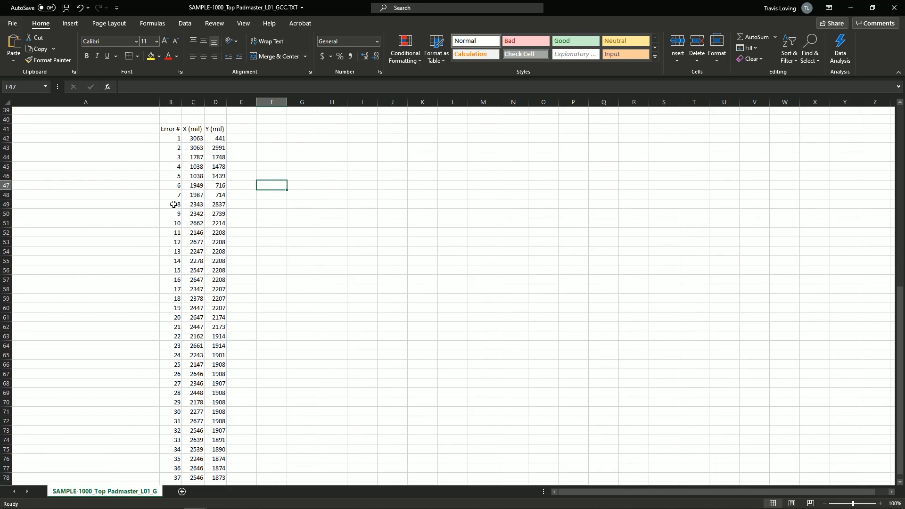
{"action": "scroll", "coordinate": [222, 333], "scroll_direction": "up", "scroll_amount": 6}
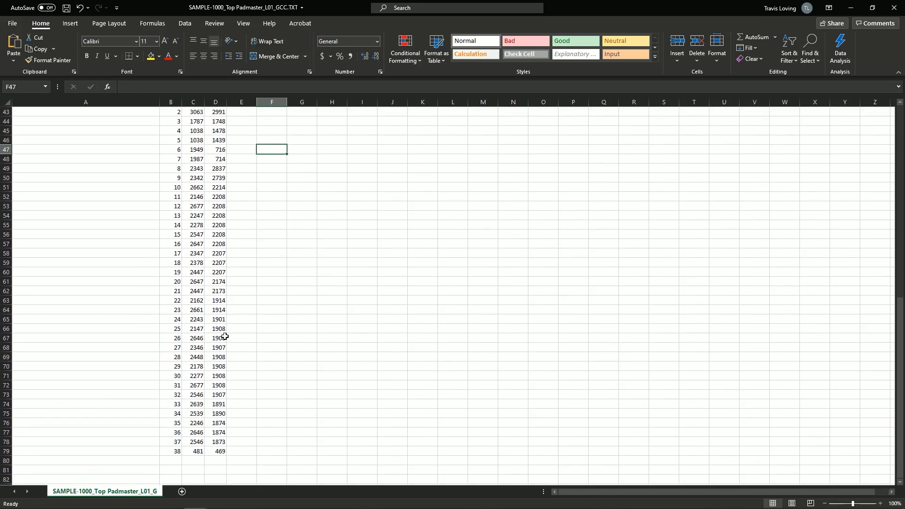
{"action": "scroll", "coordinate": [220, 338], "scroll_direction": "up", "scroll_amount": 6}
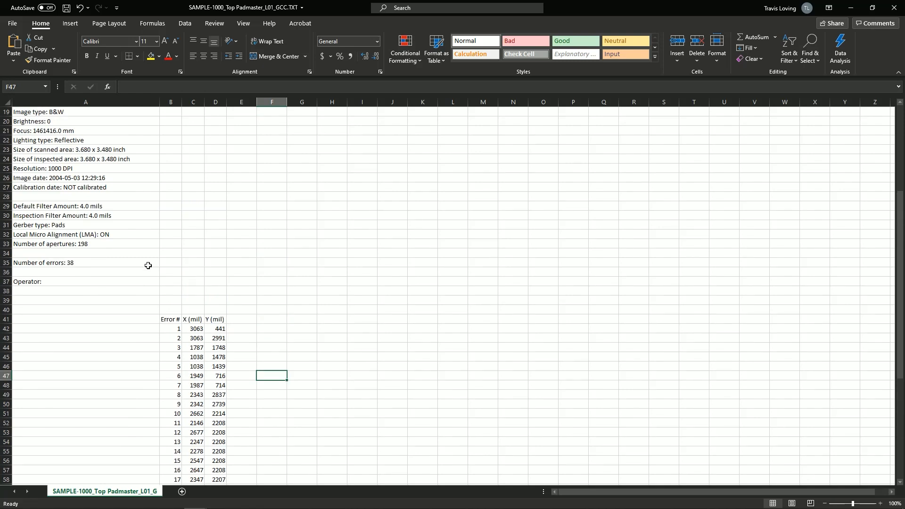
{"action": "scroll", "coordinate": [140, 226], "scroll_direction": "up", "scroll_amount": 4}
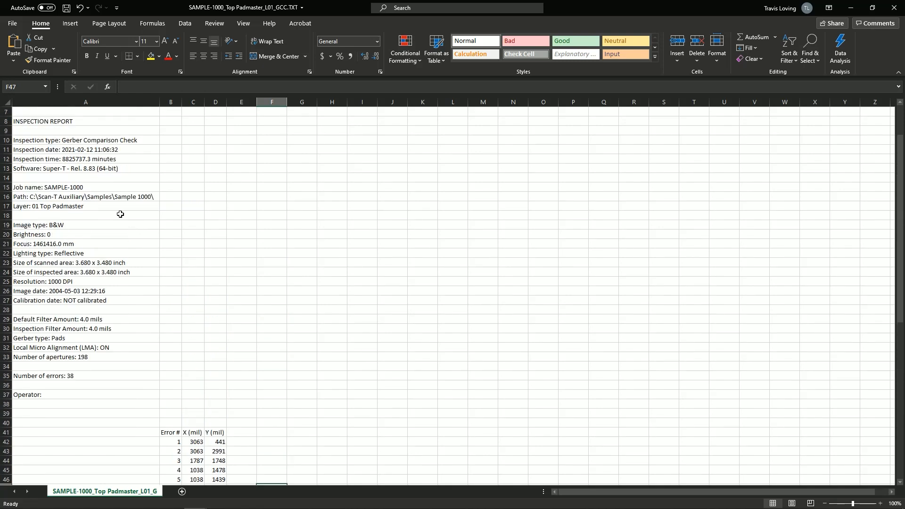
{"action": "left_click", "coordinate": [110, 141]}
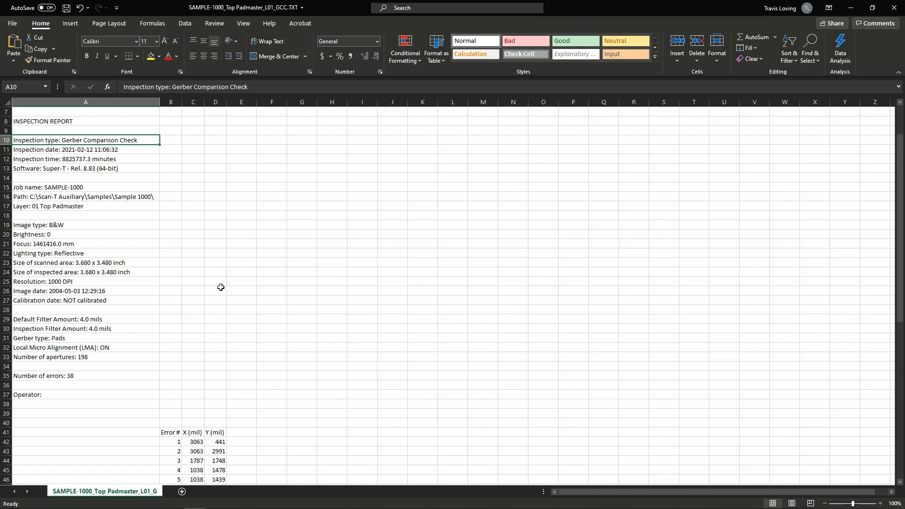
Step: Switch to Super-T and review the inspection checks available for the Top Padmaster layer
{"action": "left_click", "coordinate": [172, 502]}
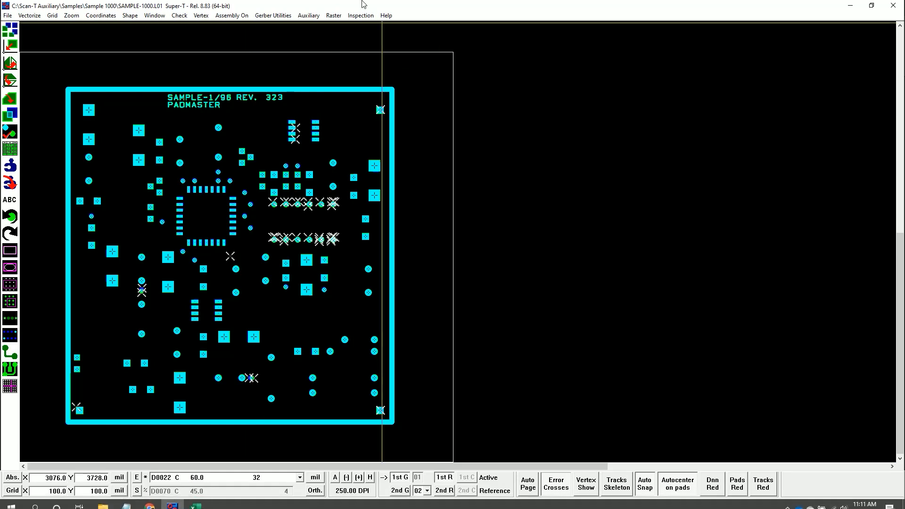
{"action": "left_click", "coordinate": [357, 16]}
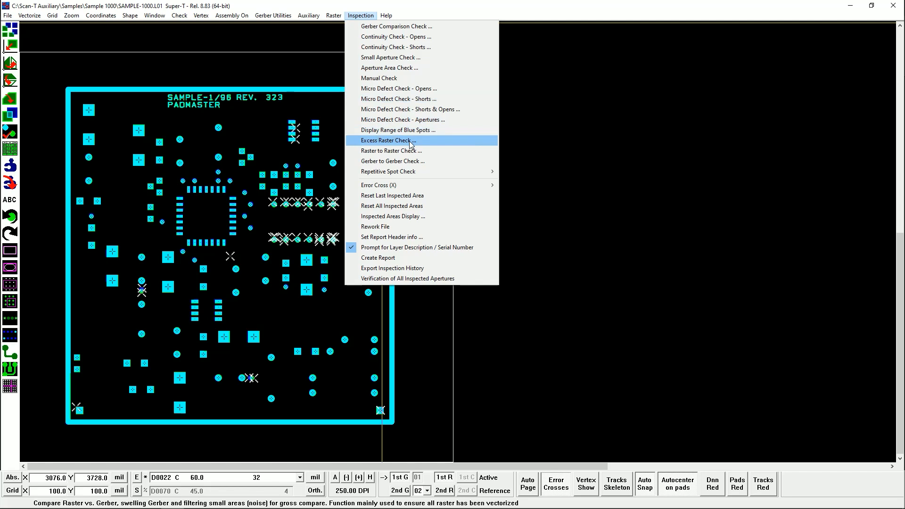
{"action": "left_click", "coordinate": [388, 69]}
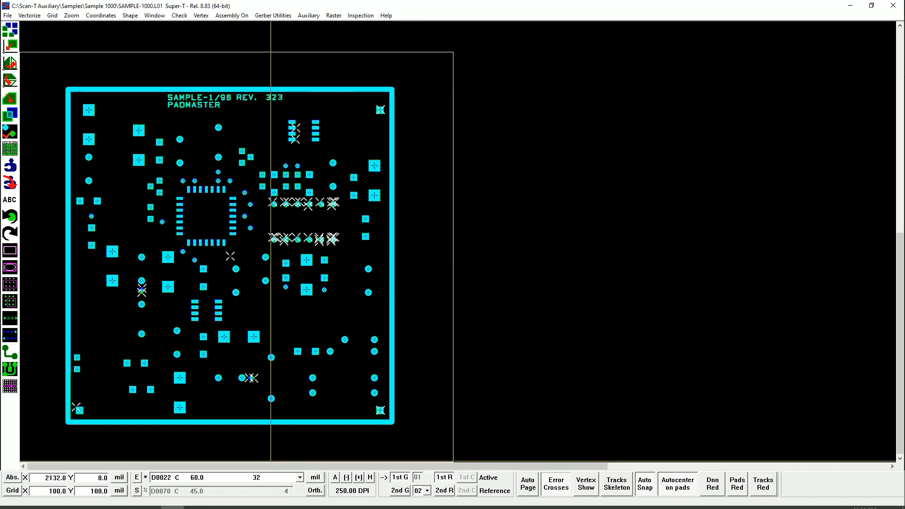
Step: Return to the Excel inspection report and examine the full error list and the header details above it
{"action": "mouse_move", "coordinate": [173, 500]}
{"action": "left_click", "coordinate": [249, 453]}
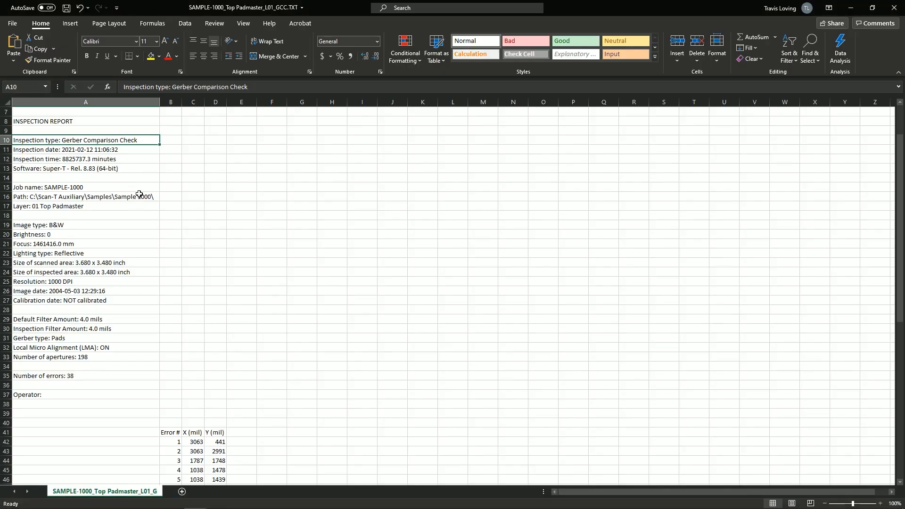
{"action": "scroll", "coordinate": [140, 188], "scroll_direction": "down", "scroll_amount": 9}
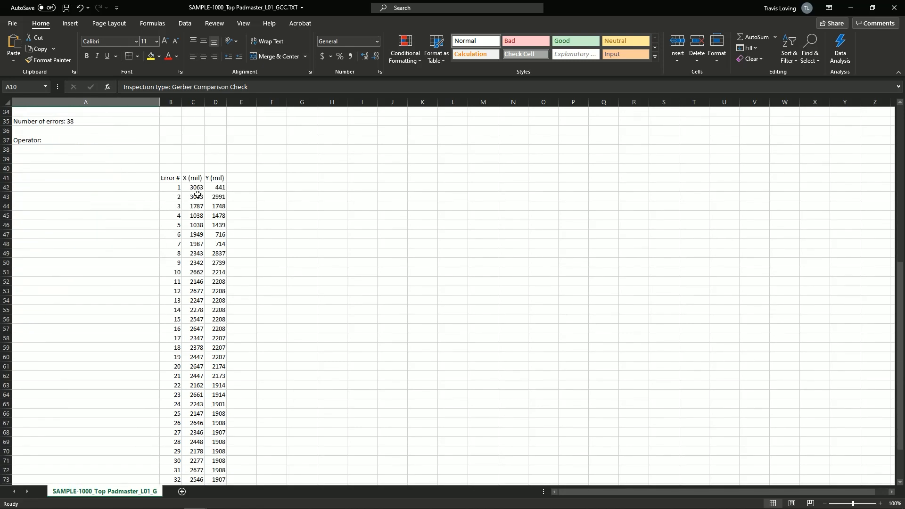
{"action": "scroll", "coordinate": [175, 188], "scroll_direction": "down", "scroll_amount": 6}
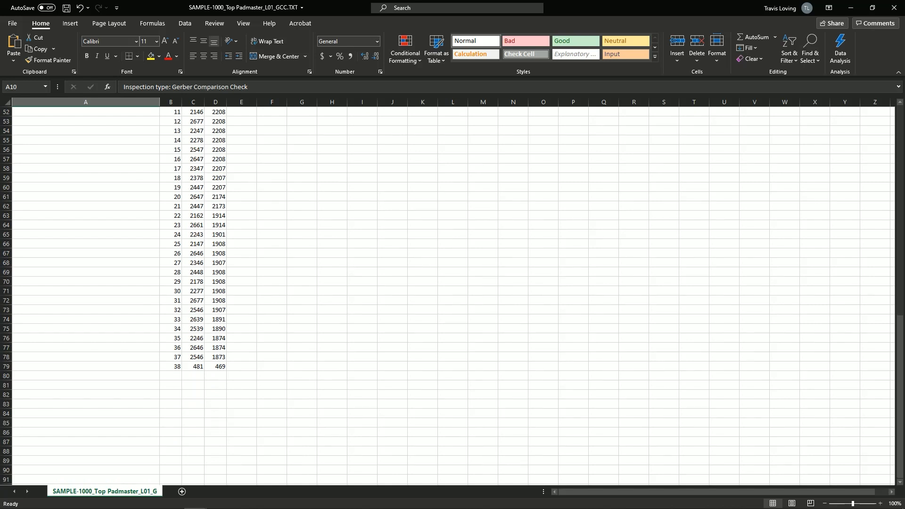
{"action": "key", "text": "alt+Tab"}
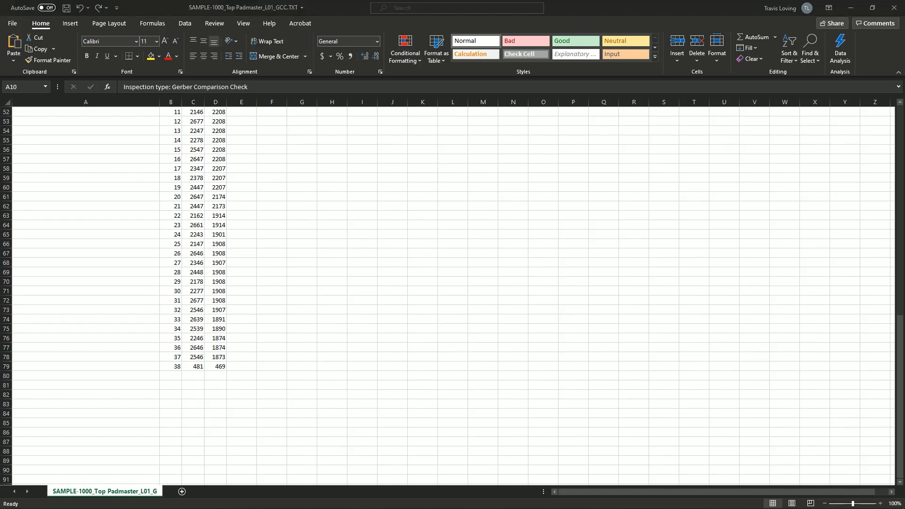
{"action": "scroll", "coordinate": [256, 366], "scroll_direction": "up", "scroll_amount": 15}
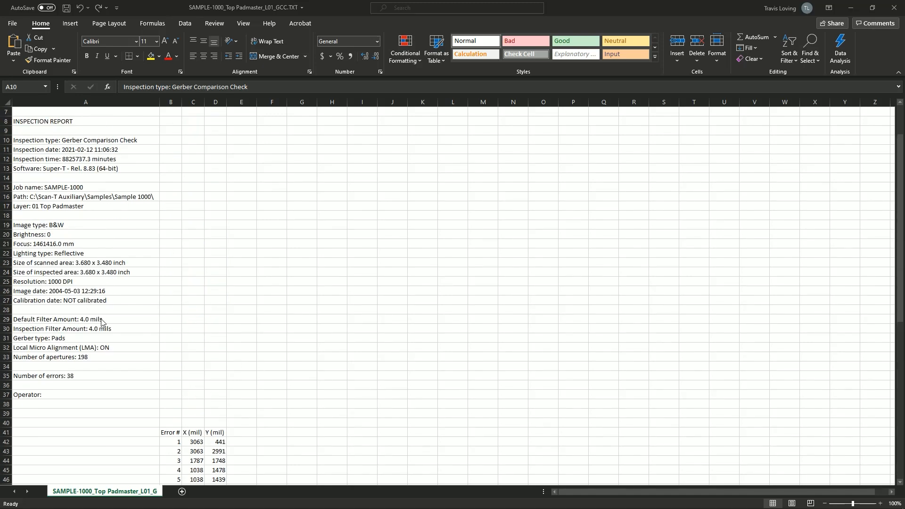
{"action": "scroll", "coordinate": [141, 239], "scroll_direction": "up", "scroll_amount": 2}
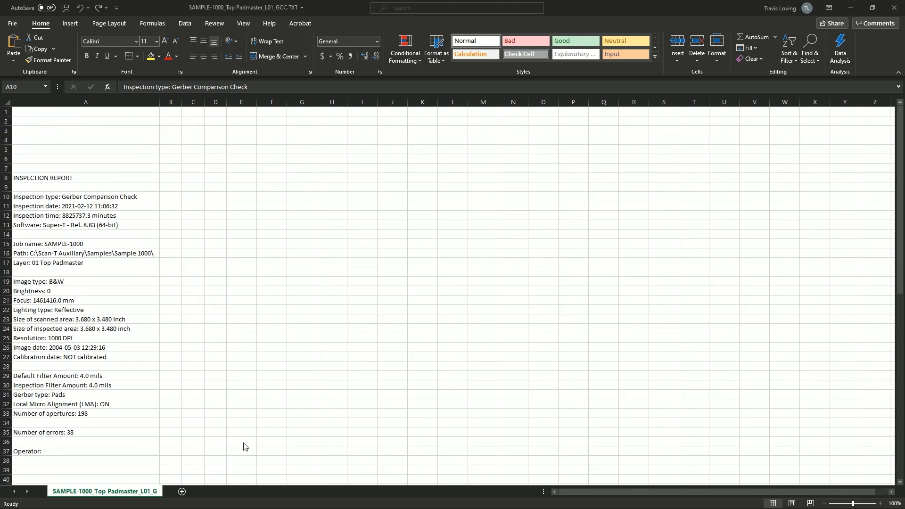
Step: Switch back to Super-T and look over the inspection reporting and history commands
{"action": "mouse_move", "coordinate": [200, 492]}
{"action": "left_click", "coordinate": [173, 500]}
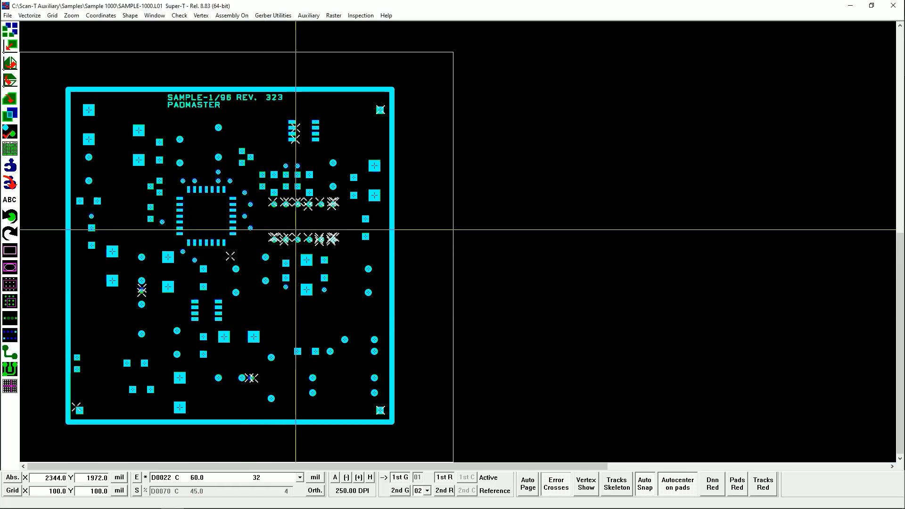
{"action": "left_click", "coordinate": [356, 16]}
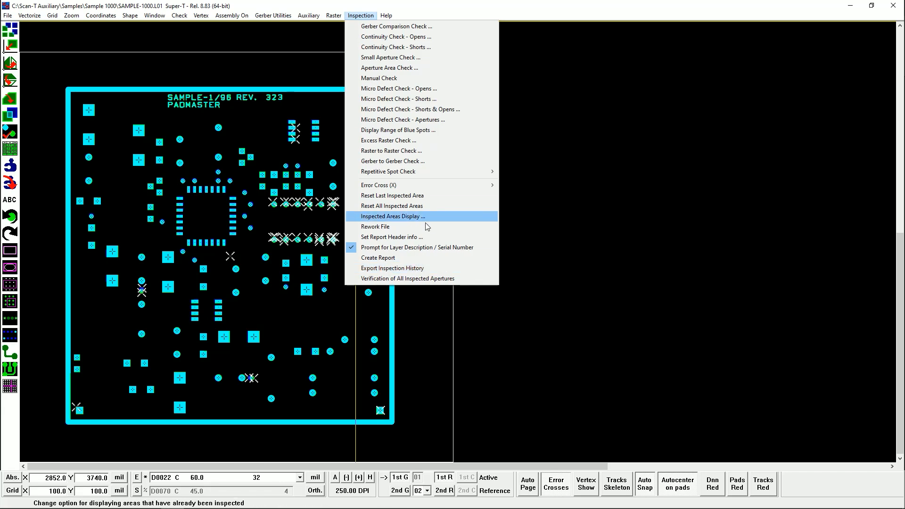
{"action": "key", "text": "Left"}
{"action": "left_click", "coordinate": [327, 5]}
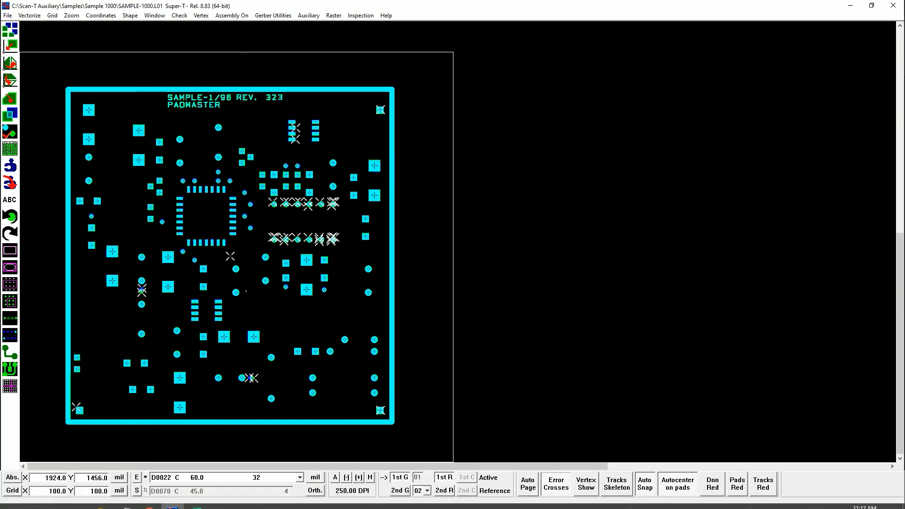
Step: Open the OS (C:) drive in File Explorer to view its root folders, then minimize the window
{"action": "key", "text": "super+e"}
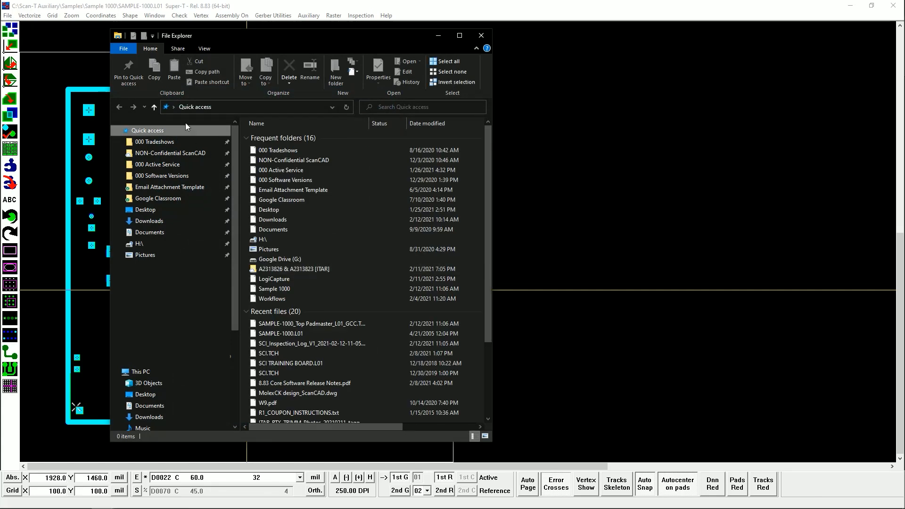
{"action": "scroll", "coordinate": [155, 330], "scroll_direction": "down", "scroll_amount": 3}
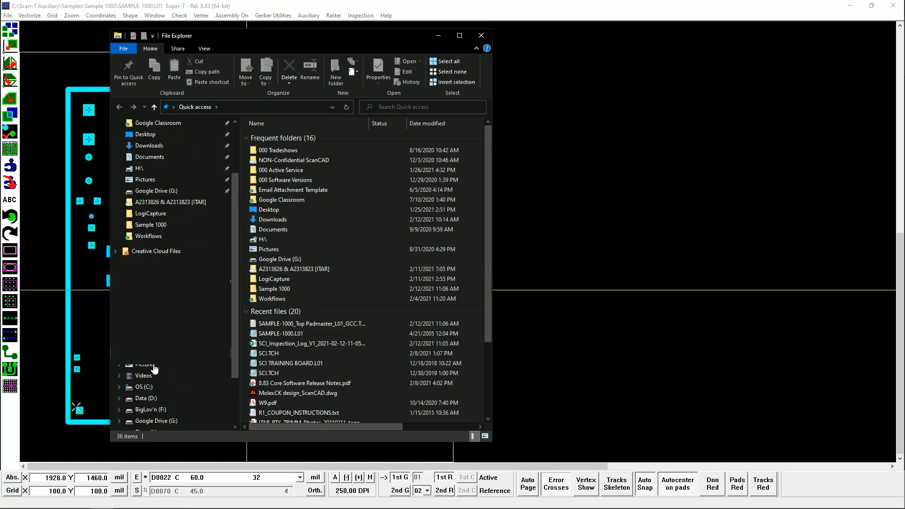
{"action": "left_click", "coordinate": [144, 387]}
{"action": "left_click", "coordinate": [285, 141]}
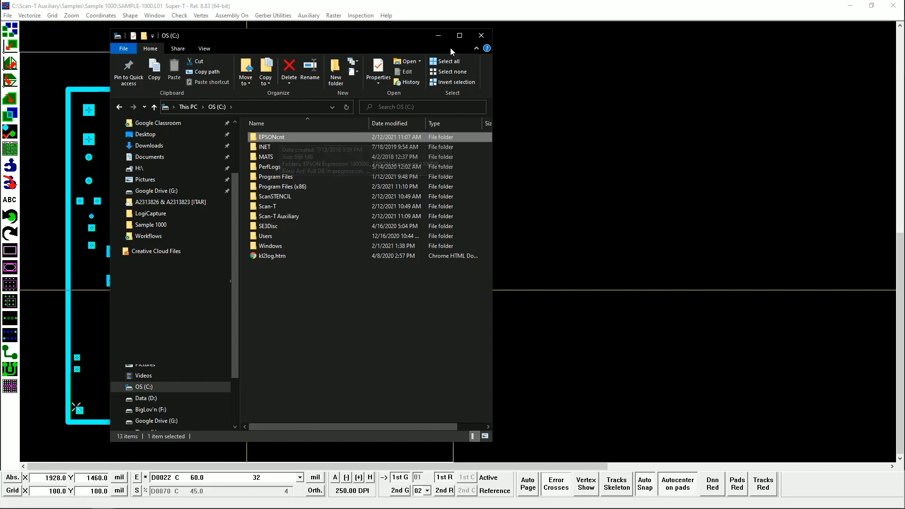
{"action": "left_click", "coordinate": [438, 36]}
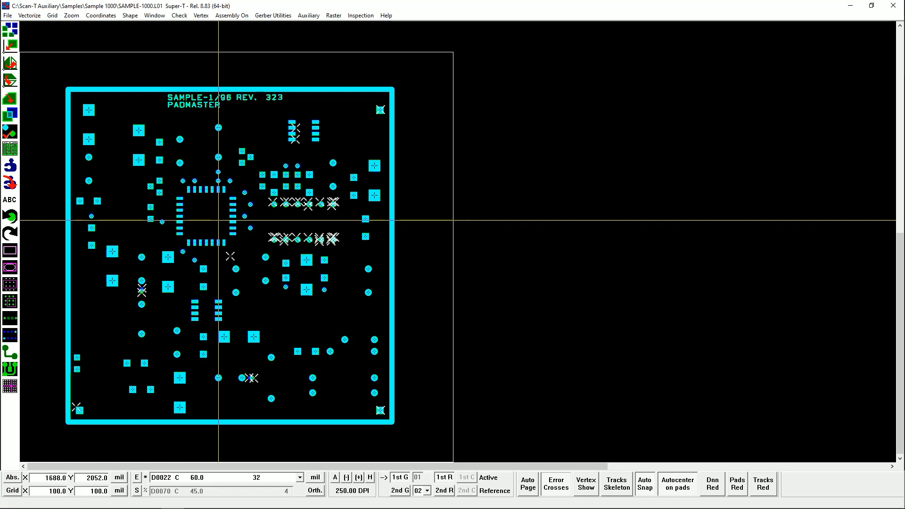
{"action": "left_click", "coordinate": [359, 16]}
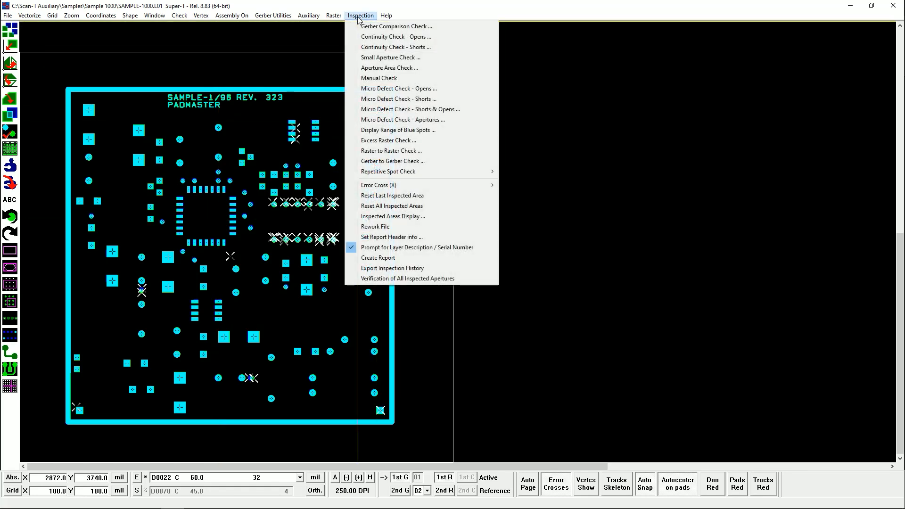
{"action": "left_click", "coordinate": [400, 268]}
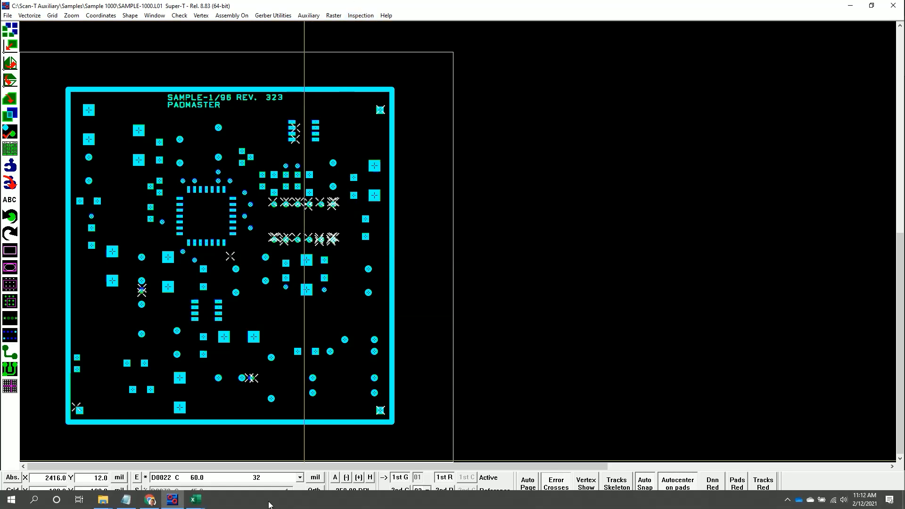
{"action": "left_click", "coordinate": [198, 503]}
{"action": "left_click", "coordinate": [163, 462]}
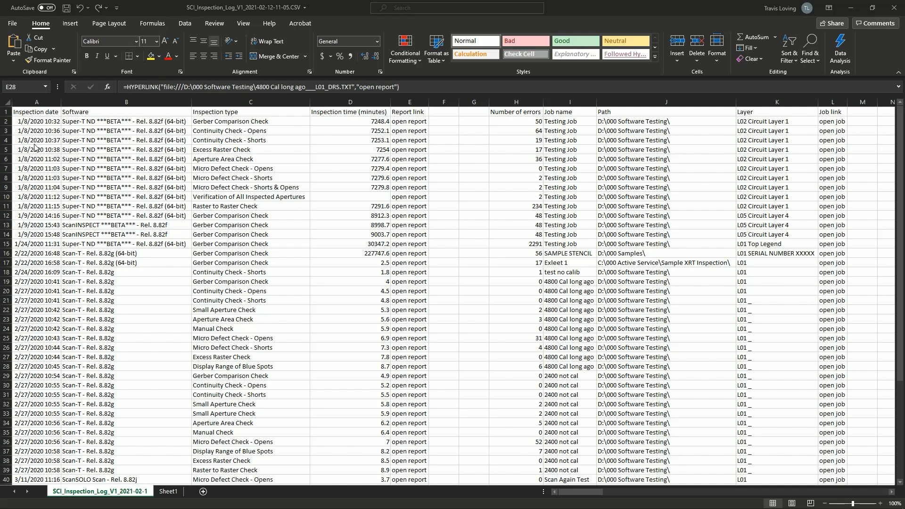
Step: Review the Inspection date and Software columns of the inspection log across all logged rows
{"action": "left_click", "coordinate": [44, 122]}
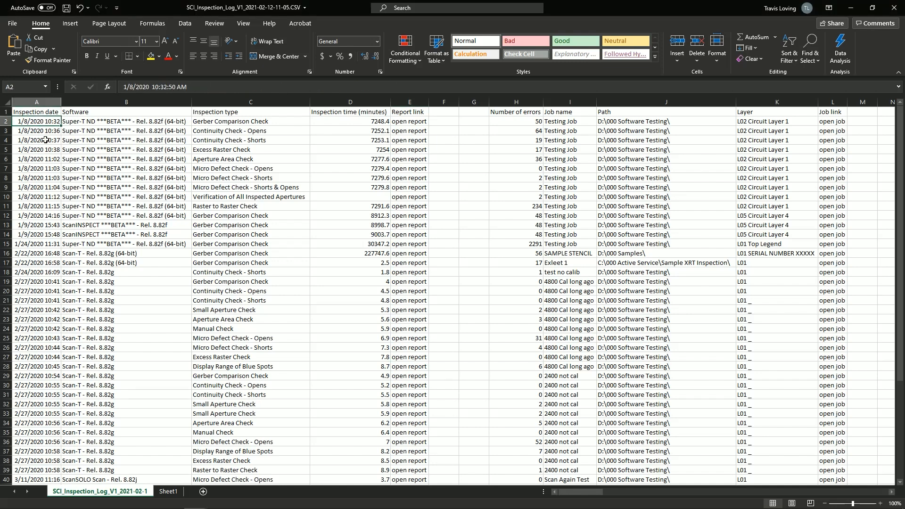
{"action": "left_click", "coordinate": [108, 123]}
{"action": "left_click", "coordinate": [88, 113]}
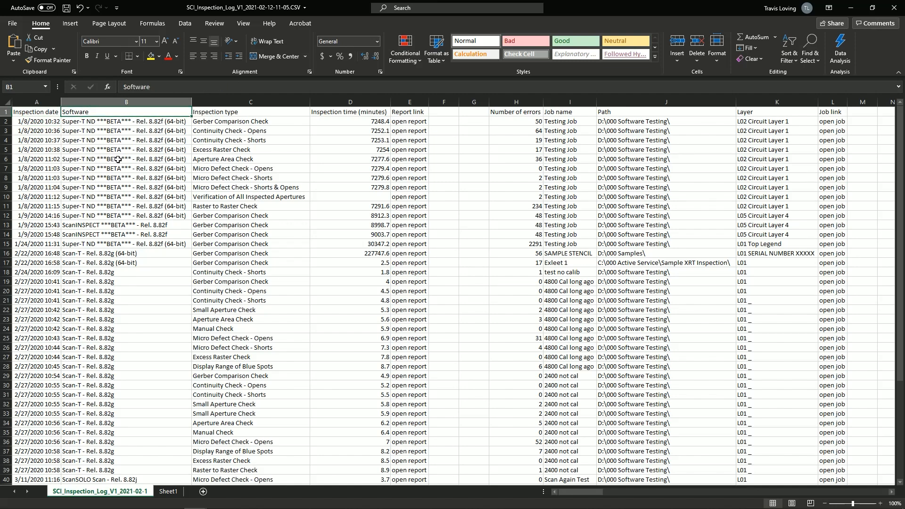
{"action": "scroll", "coordinate": [134, 164], "scroll_direction": "down", "scroll_amount": 8}
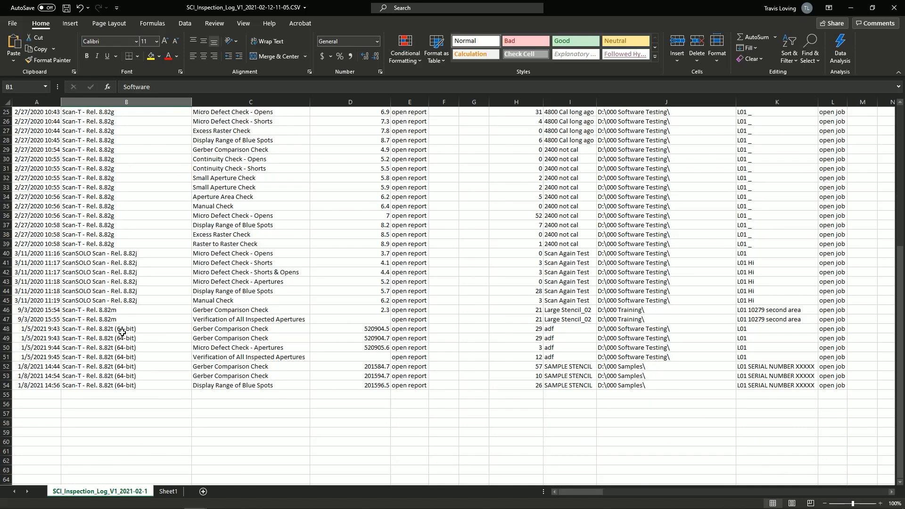
{"action": "scroll", "coordinate": [135, 333], "scroll_direction": "up", "scroll_amount": 8}
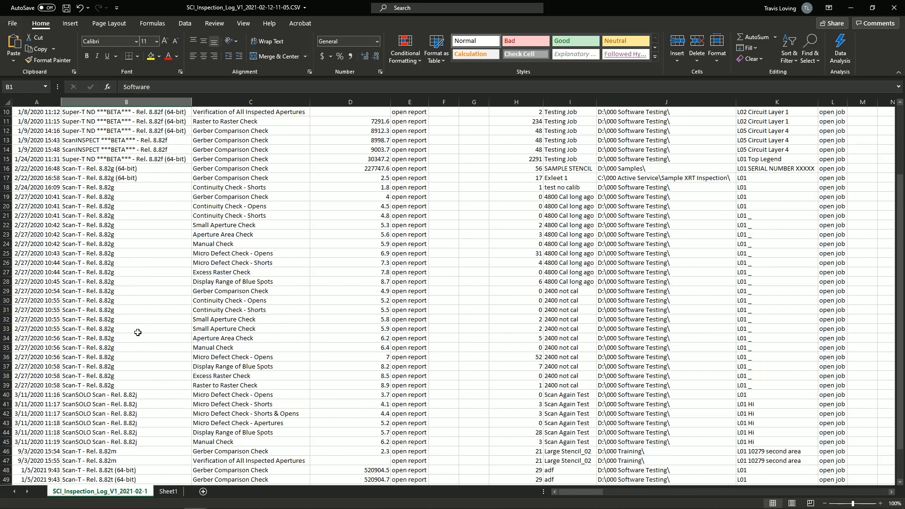
Step: Review the Inspection type column, including the Aperture Area Check and Excess Raster Check entries
{"action": "left_click", "coordinate": [254, 114]}
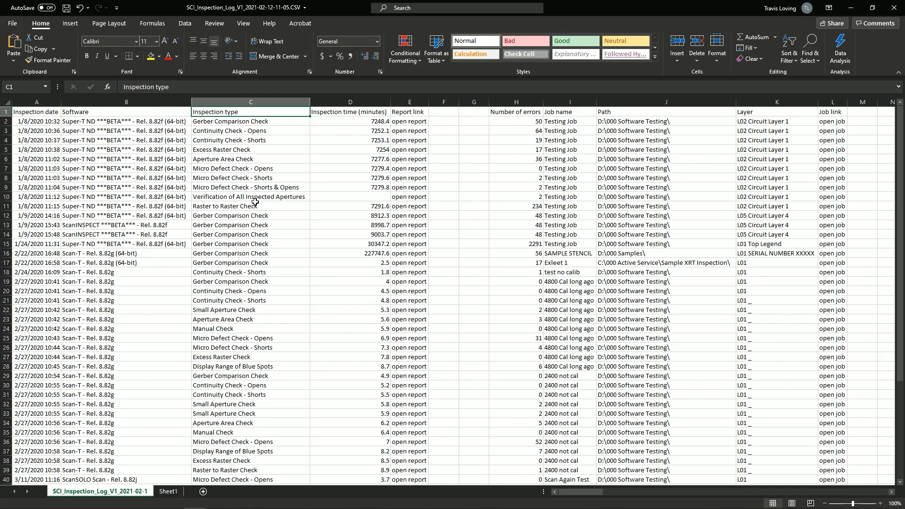
{"action": "left_click", "coordinate": [236, 160]}
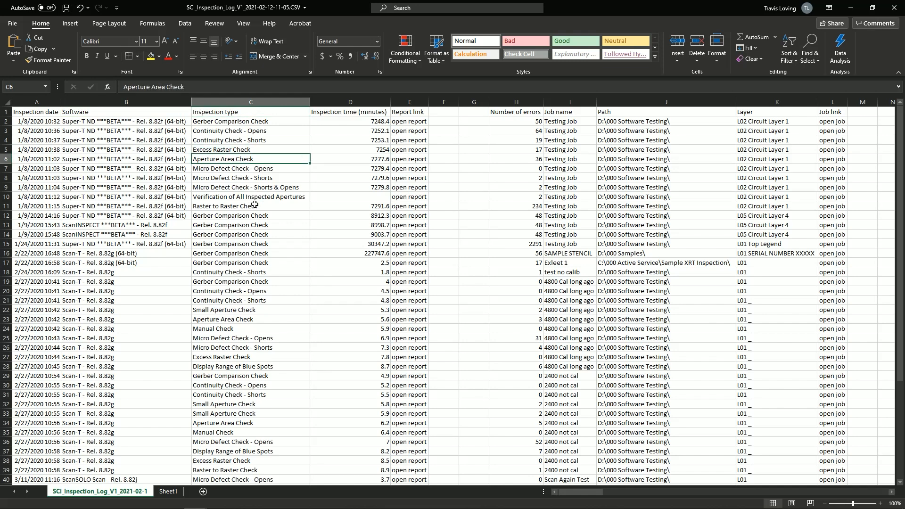
{"action": "left_click", "coordinate": [227, 149]}
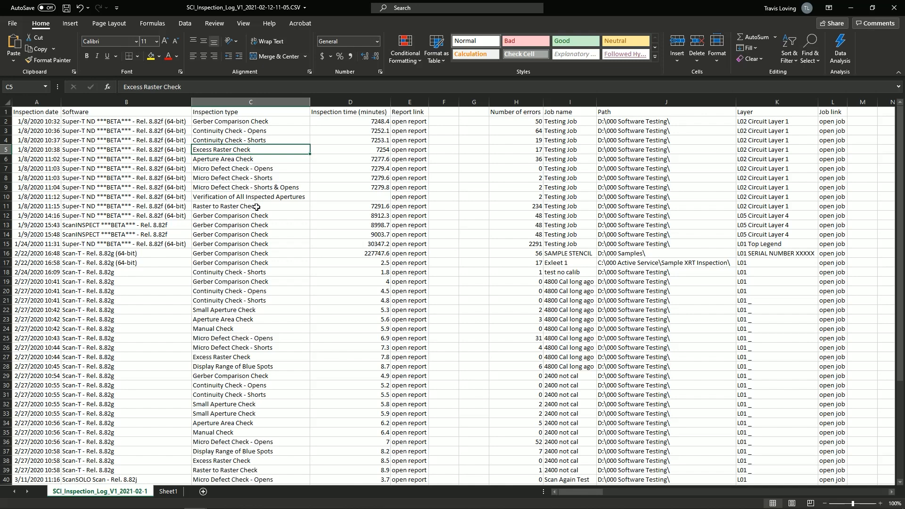
Step: Examine the whole Inspection time (minutes) column and the Gerber Comparison Check entry in row 46
{"action": "left_click", "coordinate": [369, 99]}
{"action": "scroll", "coordinate": [351, 165], "scroll_direction": "down", "scroll_amount": 4}
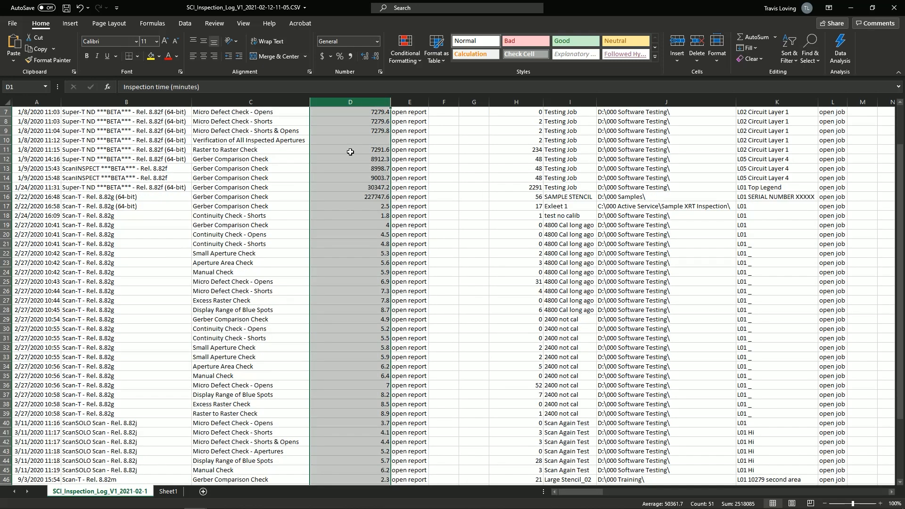
{"action": "scroll", "coordinate": [353, 204], "scroll_direction": "down", "scroll_amount": 3}
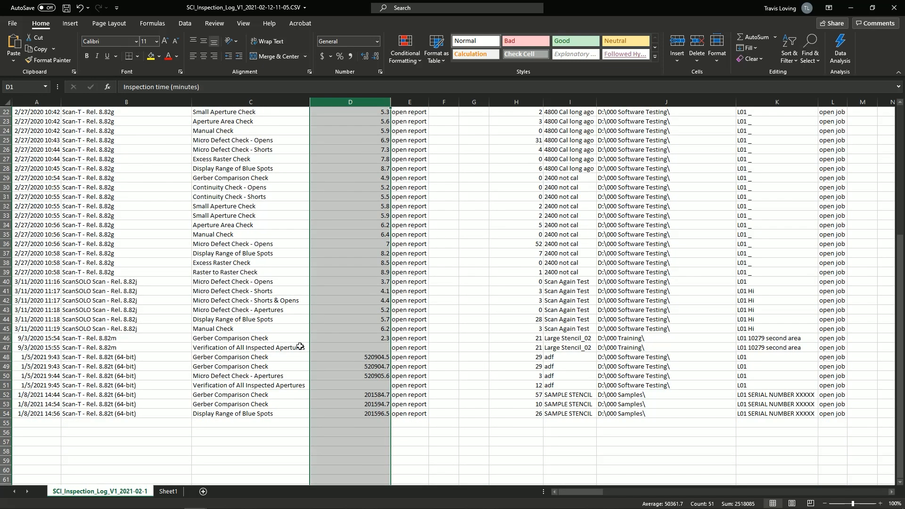
{"action": "left_click", "coordinate": [367, 340]}
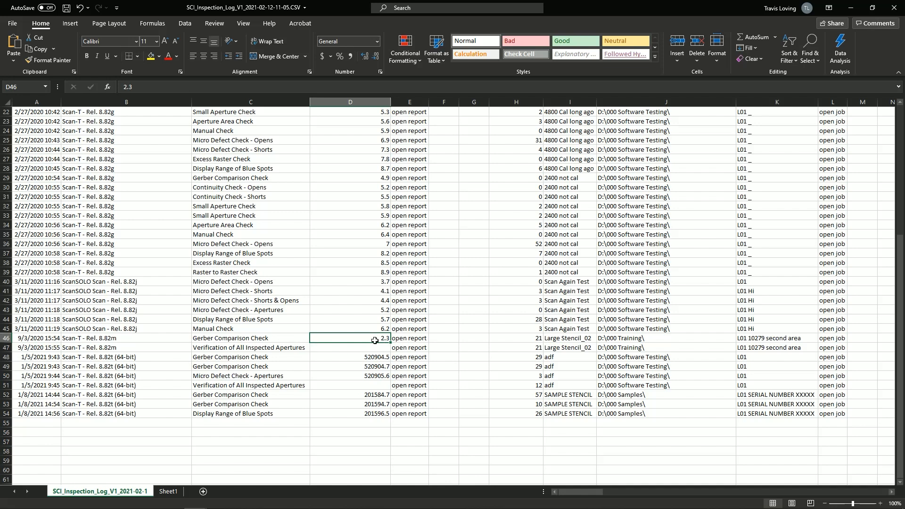
{"action": "scroll", "coordinate": [374, 341], "scroll_direction": "up", "scroll_amount": 7}
Step: Examine the Report link column and try to open the report linked in row 54
{"action": "left_click", "coordinate": [410, 102]}
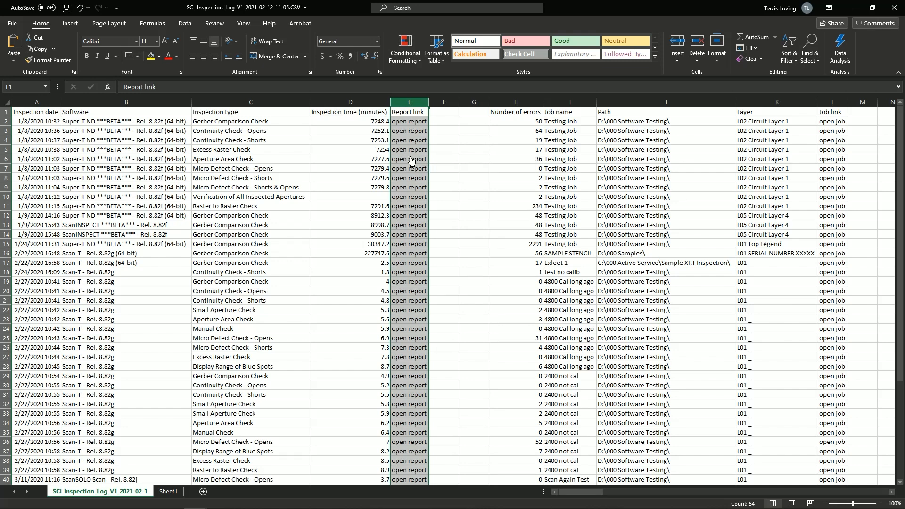
{"action": "scroll", "coordinate": [407, 220], "scroll_direction": "down", "scroll_amount": 8}
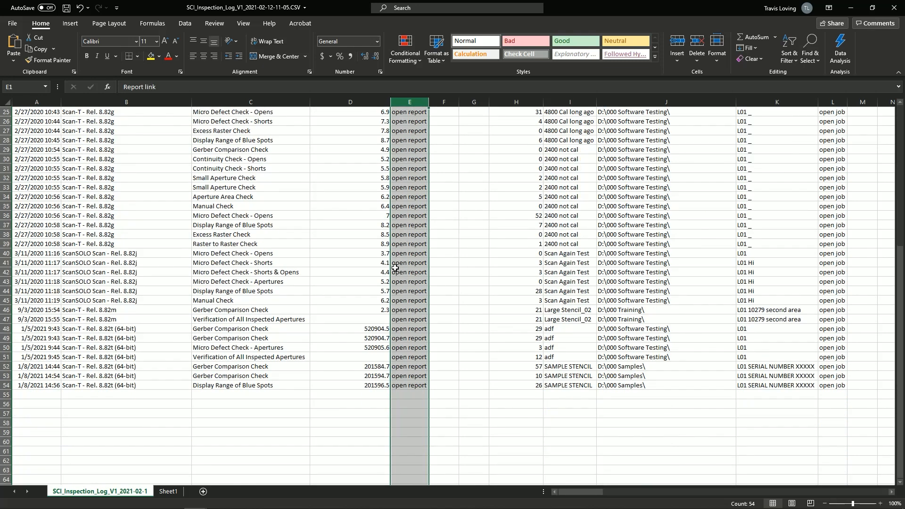
{"action": "left_click", "coordinate": [404, 389]}
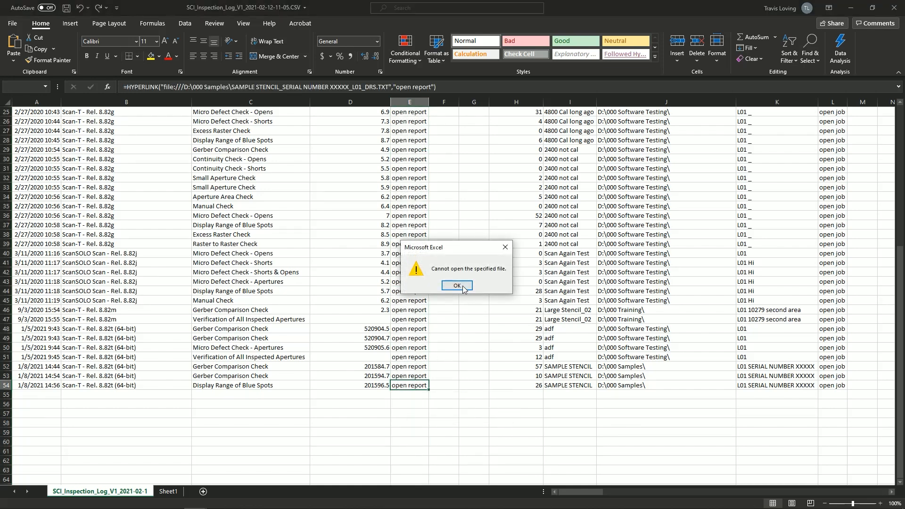
{"action": "left_click", "coordinate": [464, 283]}
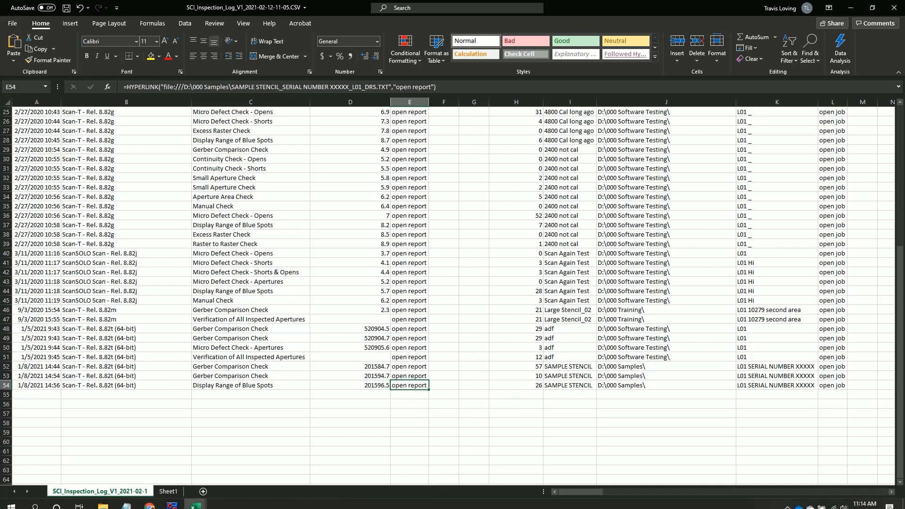
Step: Switch to Super-T to look over its inspection commands without running one, and return to the inspection log in Excel
{"action": "left_click", "coordinate": [180, 505]}
{"action": "left_click", "coordinate": [361, 16]}
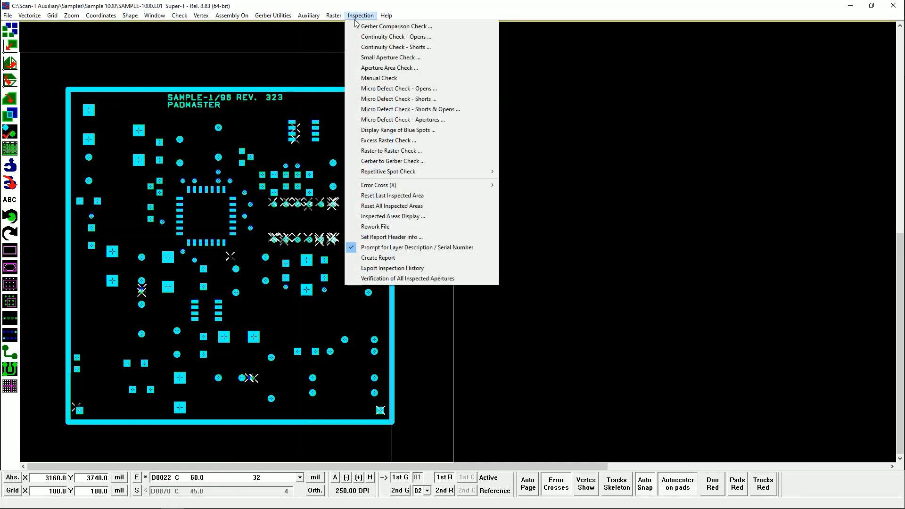
{"action": "left_click", "coordinate": [511, 4]}
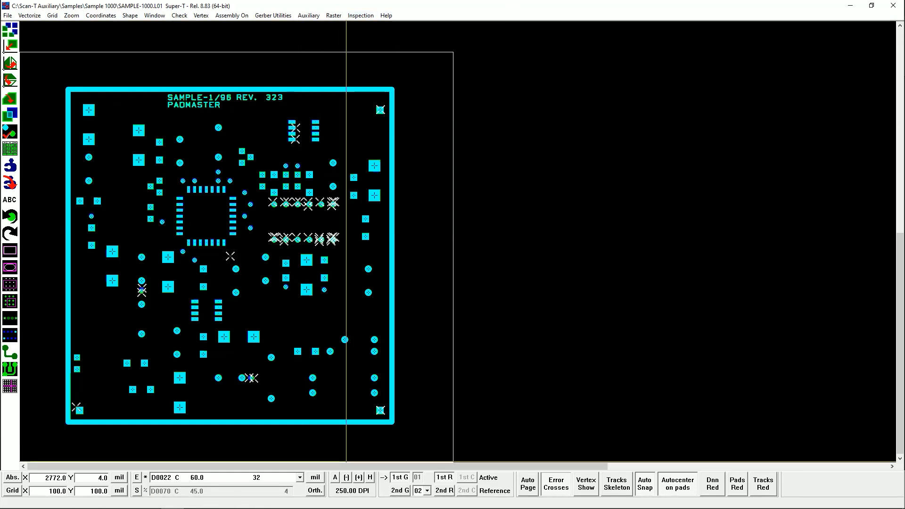
{"action": "mouse_move", "coordinate": [337, 508]}
{"action": "mouse_move", "coordinate": [194, 499]}
{"action": "left_click", "coordinate": [155, 455]}
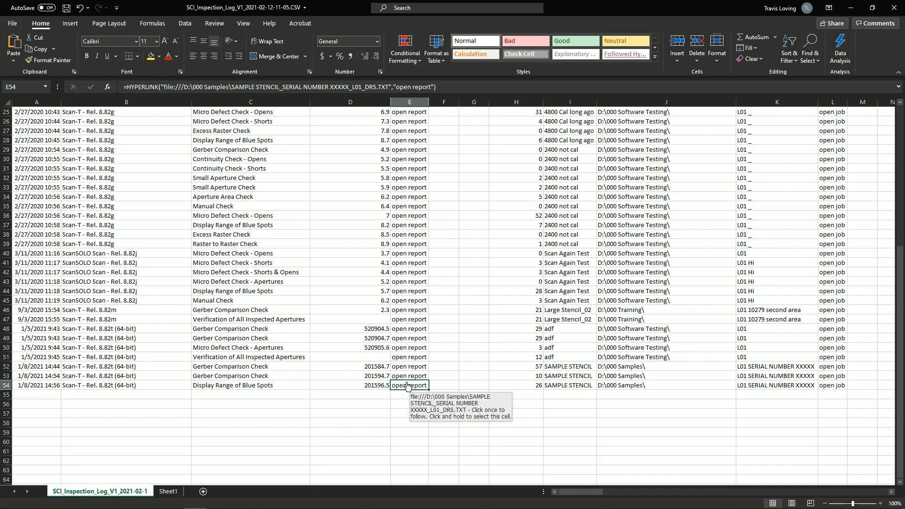
Step: Review the Number of errors, Job name, Path and Layer columns of the log
{"action": "scroll", "coordinate": [448, 372], "scroll_direction": "up", "scroll_amount": 8}
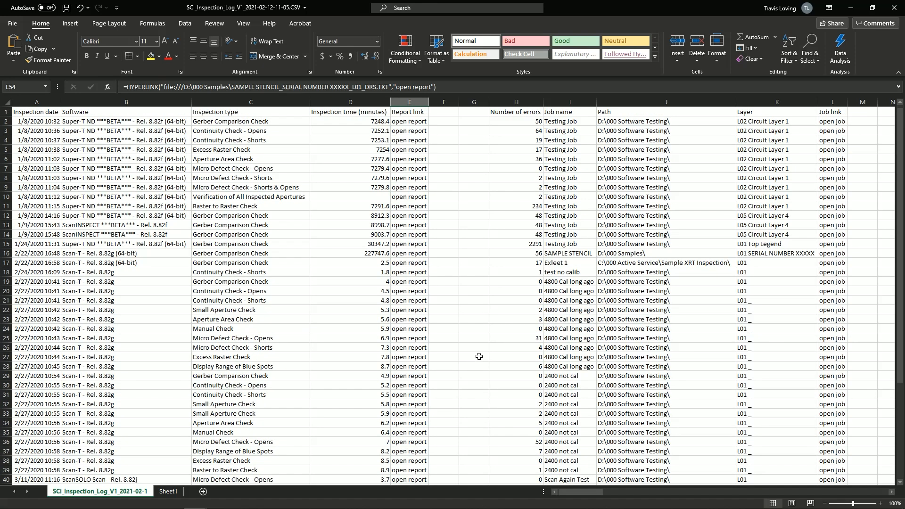
{"action": "left_click", "coordinate": [507, 112]}
{"action": "scroll", "coordinate": [491, 283], "scroll_direction": "down", "scroll_amount": 9}
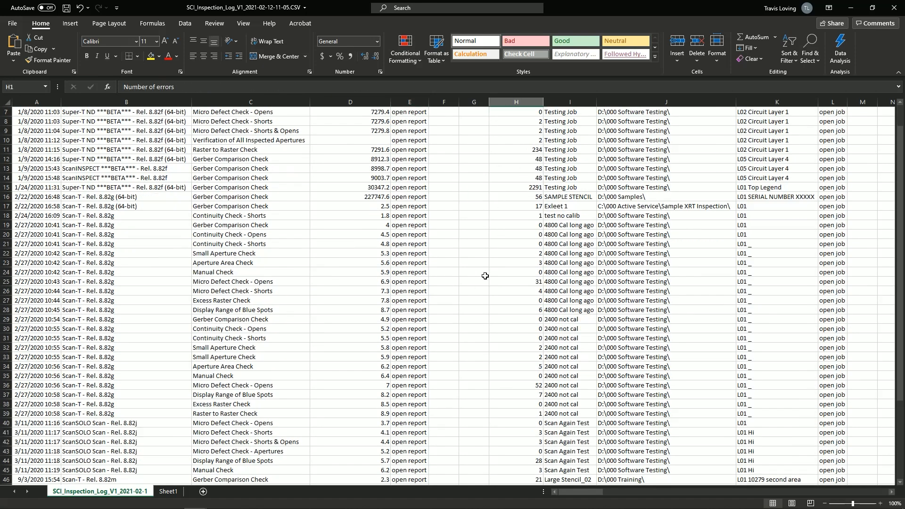
{"action": "scroll", "coordinate": [501, 245], "scroll_direction": "up", "scroll_amount": 9}
{"action": "left_click", "coordinate": [563, 111]}
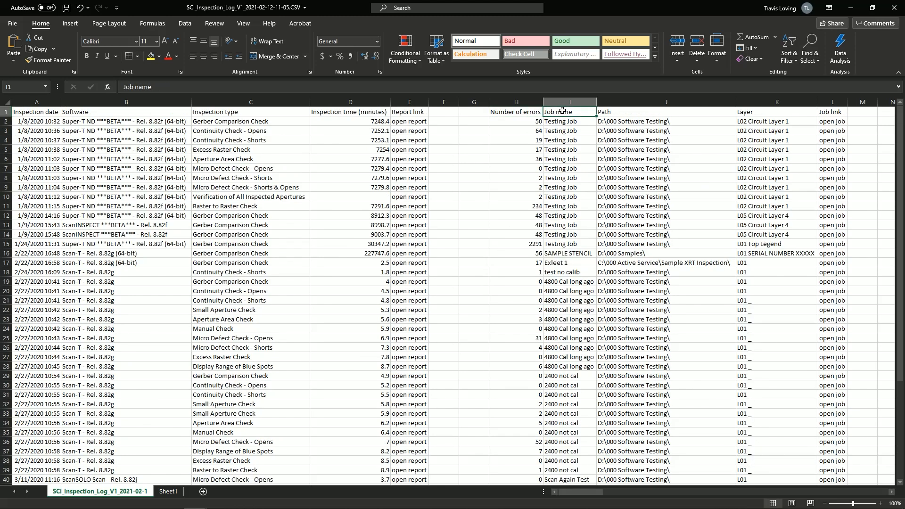
{"action": "left_click", "coordinate": [625, 112]}
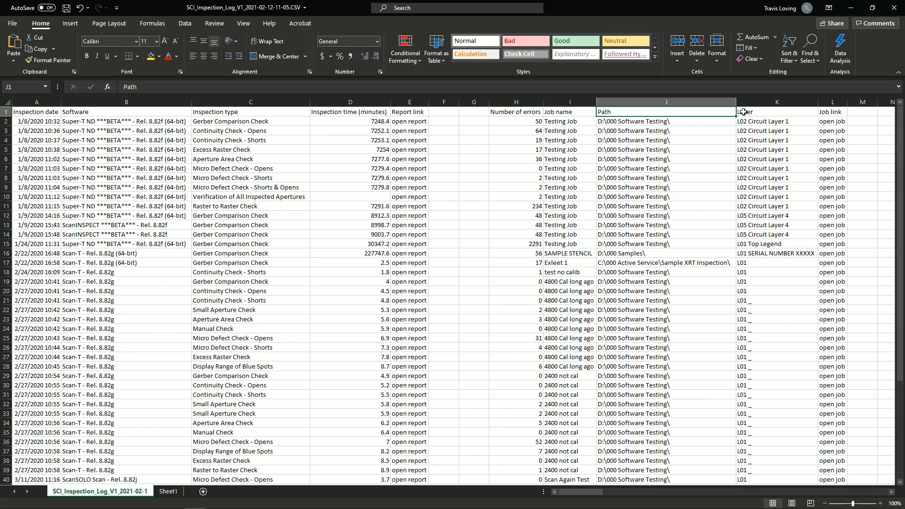
{"action": "left_click", "coordinate": [769, 111]}
Step: Examine the Job link column and check which job file the row 3 link points to
{"action": "scroll", "coordinate": [631, 156], "scroll_direction": "right", "scroll_amount": 6}
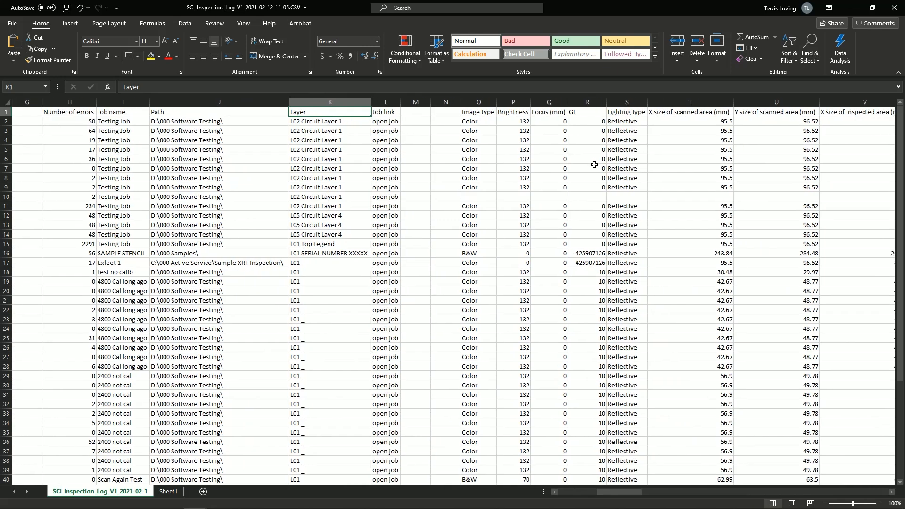
{"action": "left_click", "coordinate": [395, 103]}
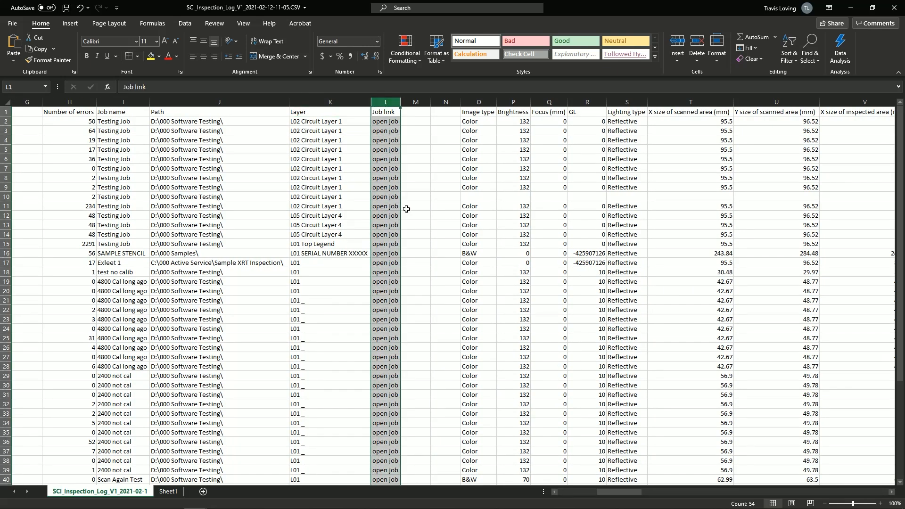
{"action": "scroll", "coordinate": [402, 205], "scroll_direction": "down", "scroll_amount": 4}
{"action": "scroll", "coordinate": [403, 198], "scroll_direction": "up", "scroll_amount": 4}
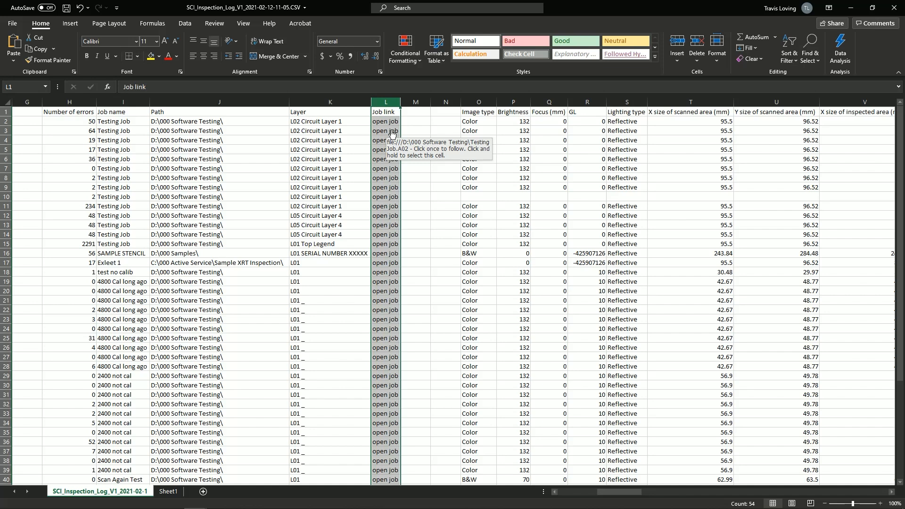
Step: Review the Image type, Brightness, Focus (mm), GL and Lighting type columns for the logged inspections
{"action": "left_click", "coordinate": [476, 102]}
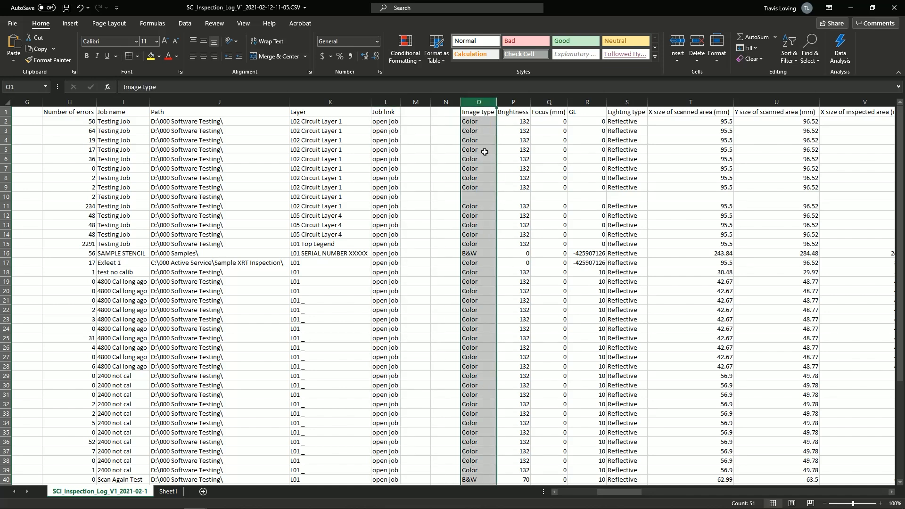
{"action": "left_click", "coordinate": [514, 102]}
{"action": "left_click", "coordinate": [552, 102]}
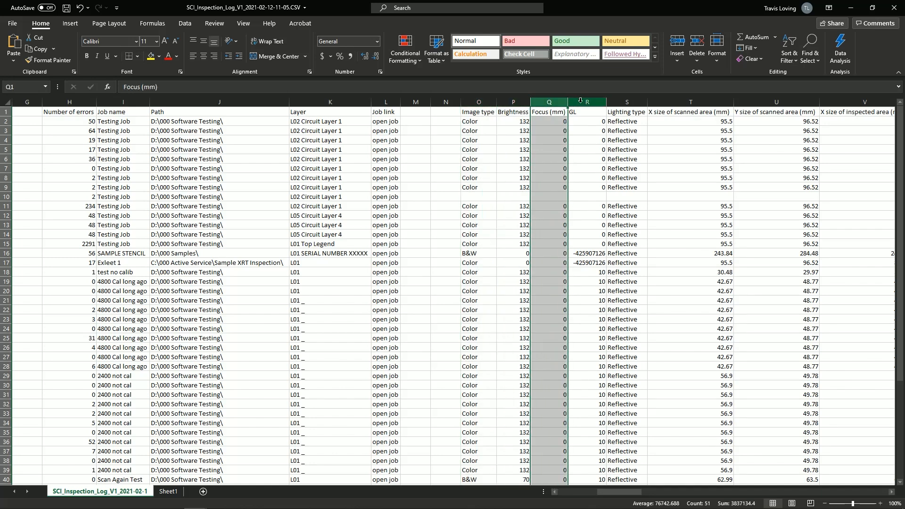
{"action": "left_click", "coordinate": [581, 100]}
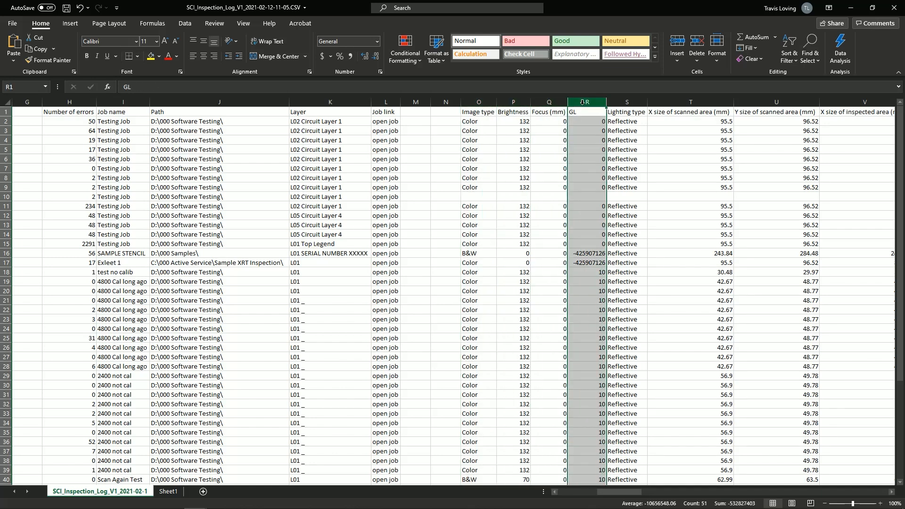
{"action": "left_click", "coordinate": [631, 102]}
{"action": "scroll", "coordinate": [542, 156], "scroll_direction": "right", "scroll_amount": 3}
{"action": "scroll", "coordinate": [542, 157], "scroll_direction": "down", "scroll_amount": 8}
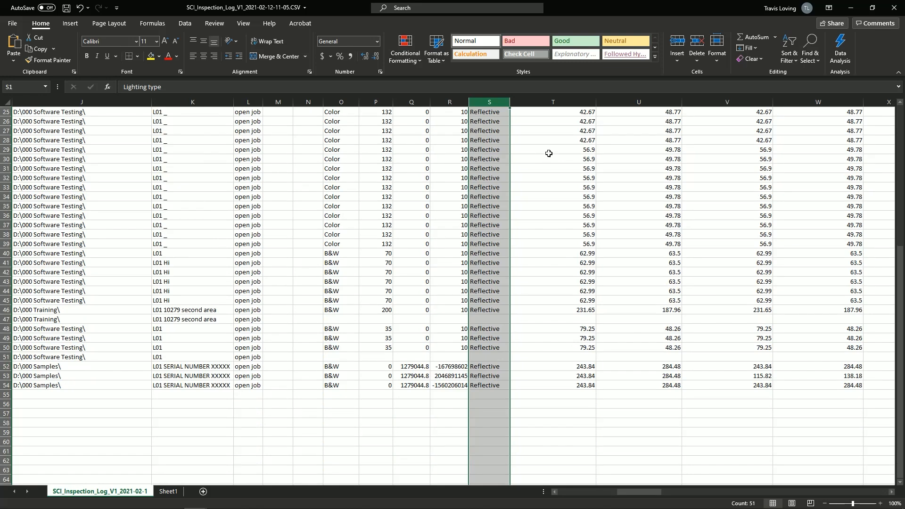
Step: Highlight the X and Y scanned area size columns and the X and Y inspected area size columns for review
{"action": "scroll", "coordinate": [545, 156], "scroll_direction": "right", "scroll_amount": 5}
{"action": "scroll", "coordinate": [419, 157], "scroll_direction": "up", "scroll_amount": 8}
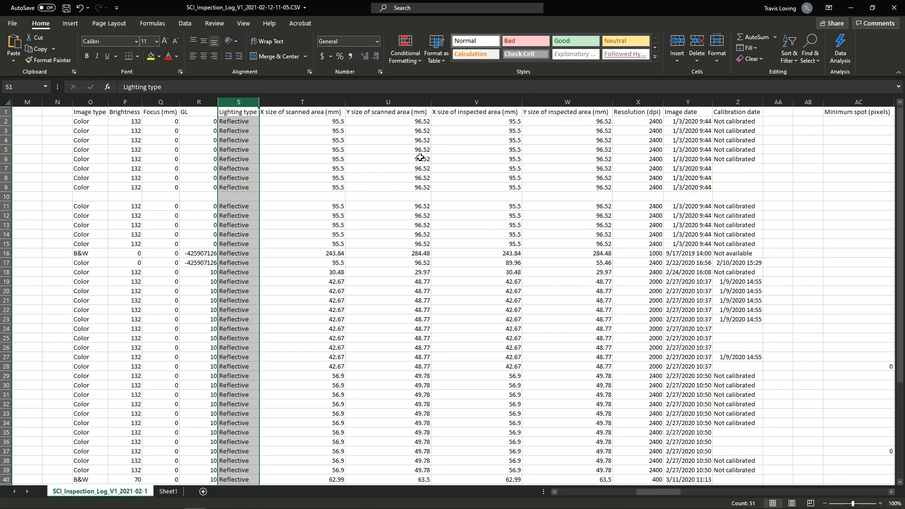
{"action": "left_click_drag", "start_coordinate": [311, 102], "coordinate": [370, 102]}
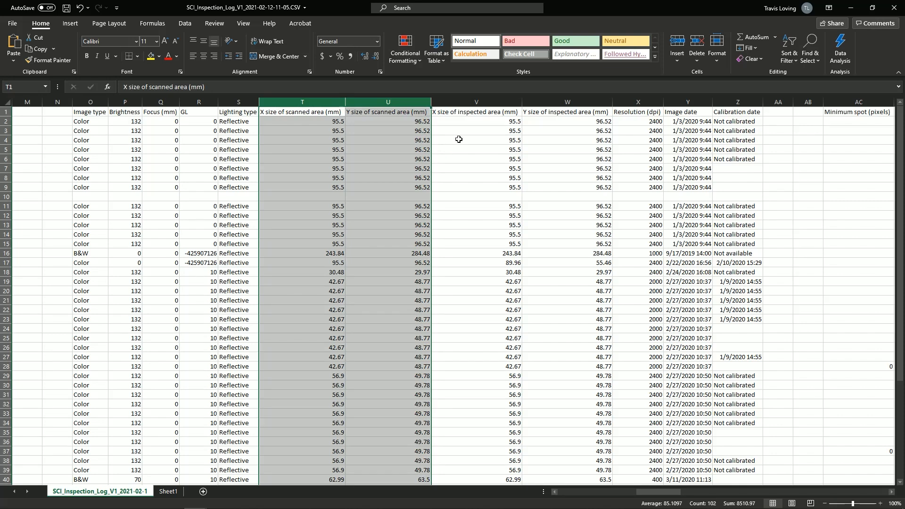
{"action": "left_click_drag", "start_coordinate": [449, 100], "coordinate": [537, 102]}
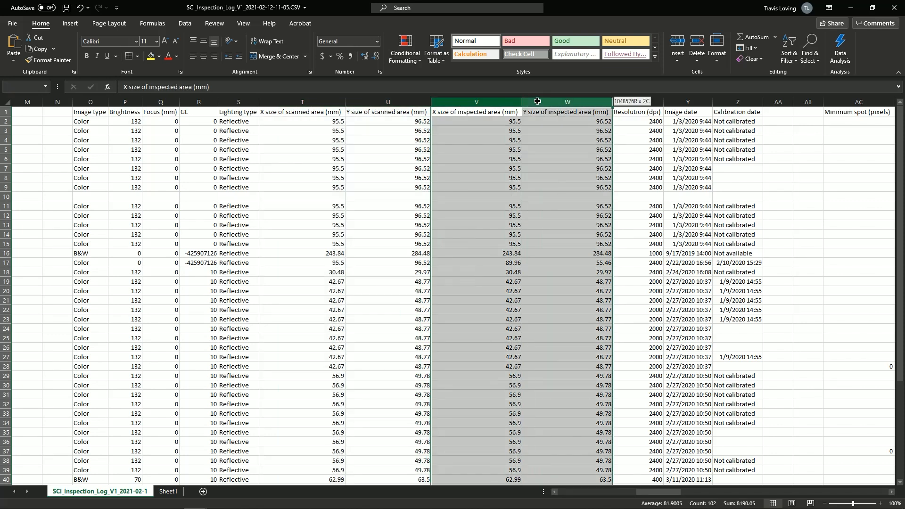
Step: Examine the Resolution (dpi) column for all logged inspections
{"action": "left_click", "coordinate": [654, 102]}
{"action": "scroll", "coordinate": [657, 173], "scroll_direction": "down", "scroll_amount": 2}
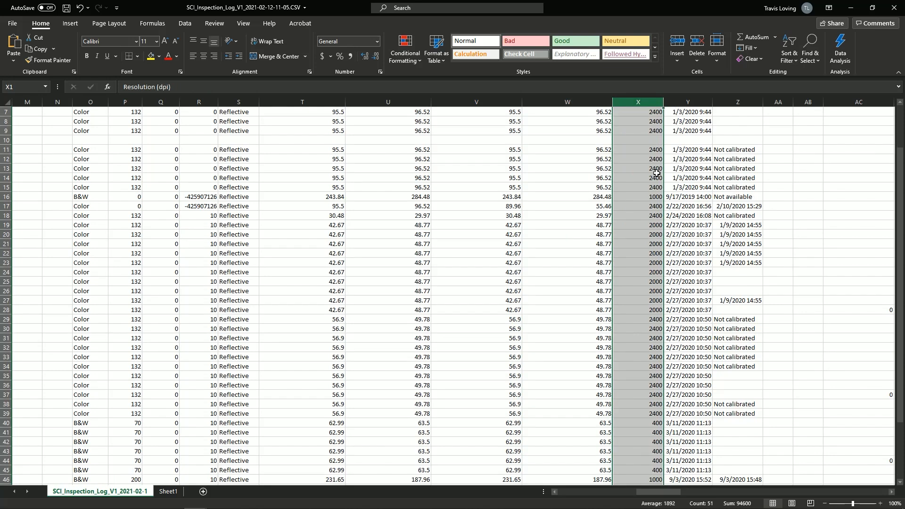
{"action": "scroll", "coordinate": [657, 173], "scroll_direction": "down", "scroll_amount": 5}
{"action": "scroll", "coordinate": [653, 189], "scroll_direction": "up", "scroll_amount": 7}
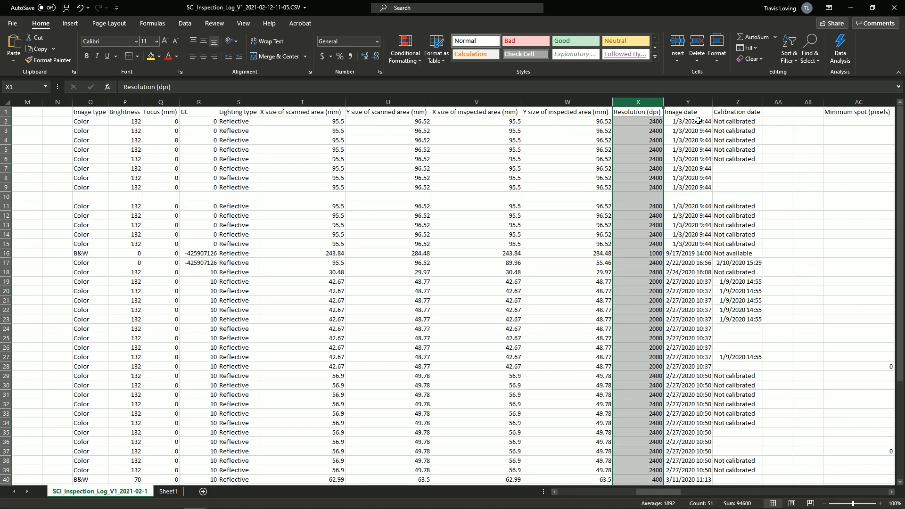
Step: Highlight the Image date and Calibration date columns together and review their rows
{"action": "left_click", "coordinate": [691, 103]}
{"action": "left_click_drag", "start_coordinate": [691, 103], "coordinate": [732, 103]}
{"action": "scroll", "coordinate": [678, 186], "scroll_direction": "down", "scroll_amount": 3}
{"action": "scroll", "coordinate": [737, 215], "scroll_direction": "up", "scroll_amount": 3}
Step: Compare uncalibrated entries around row 13 of the Calibration date column with the dated entries in rows 19 to 22
{"action": "left_click", "coordinate": [737, 215]}
{"action": "key", "text": "Down"}
{"action": "key", "text": "Down"}
{"action": "key", "text": "Down"}
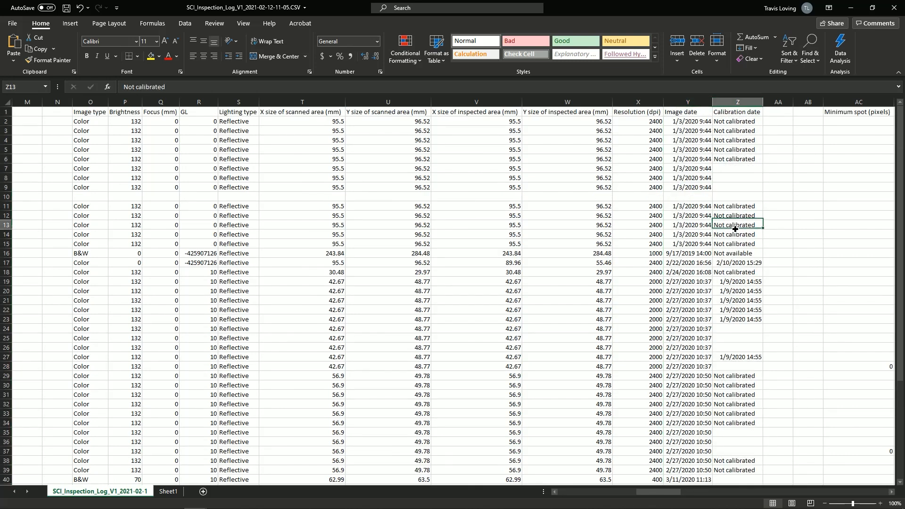
{"action": "left_click", "coordinate": [749, 283]}
{"action": "left_click", "coordinate": [733, 291]}
{"action": "left_click", "coordinate": [735, 303]}
{"action": "left_click", "coordinate": [736, 312]}
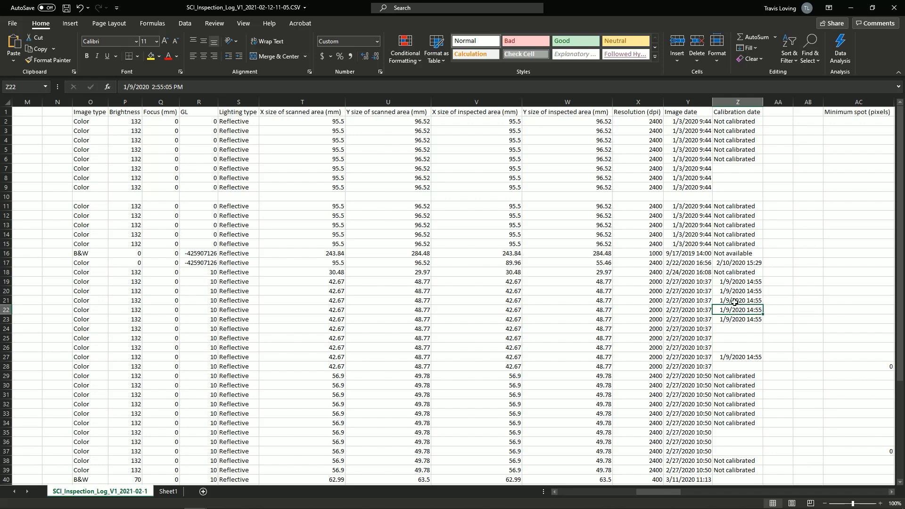
Step: Examine the inspection parameter columns of the log, starting from Minimum spot (pixels) in column AC
{"action": "scroll", "coordinate": [649, 279], "scroll_direction": "right", "scroll_amount": 3}
{"action": "scroll", "coordinate": [649, 279], "scroll_direction": "right", "scroll_amount": 1}
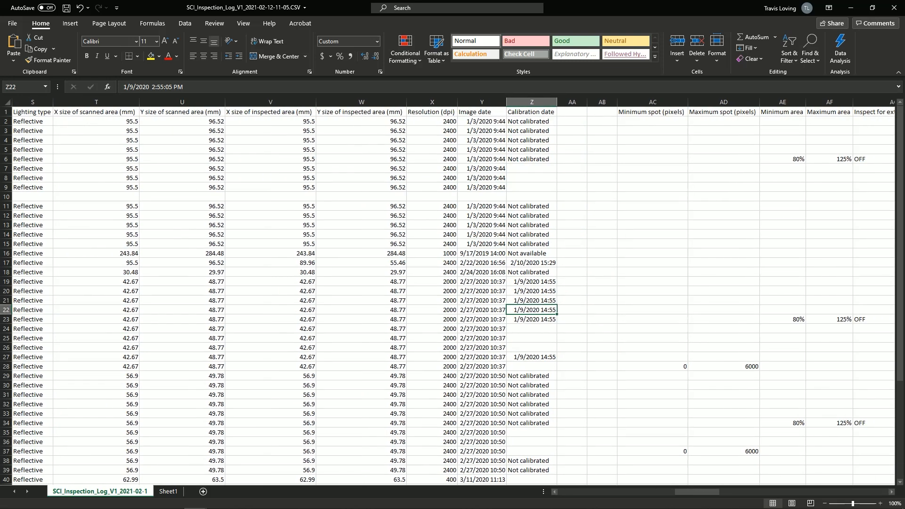
{"action": "key", "text": "alt+Tab"}
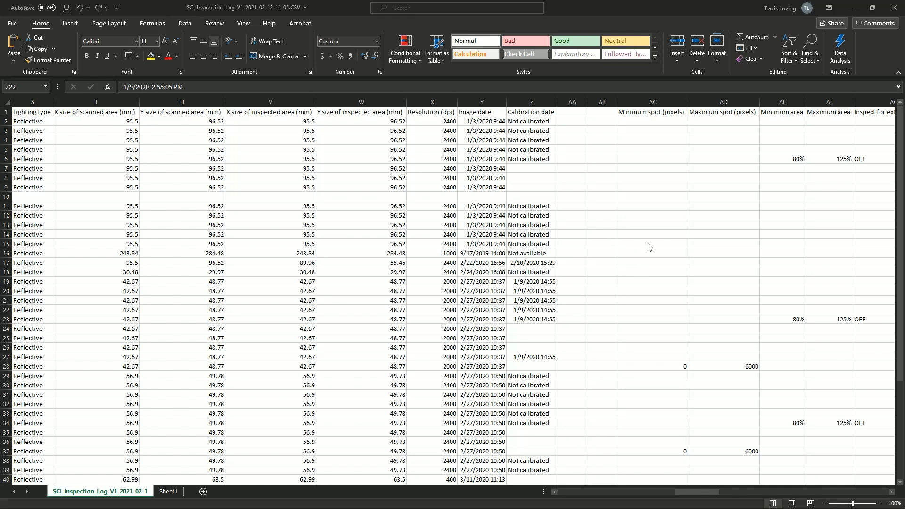
{"action": "left_click", "coordinate": [705, 493]}
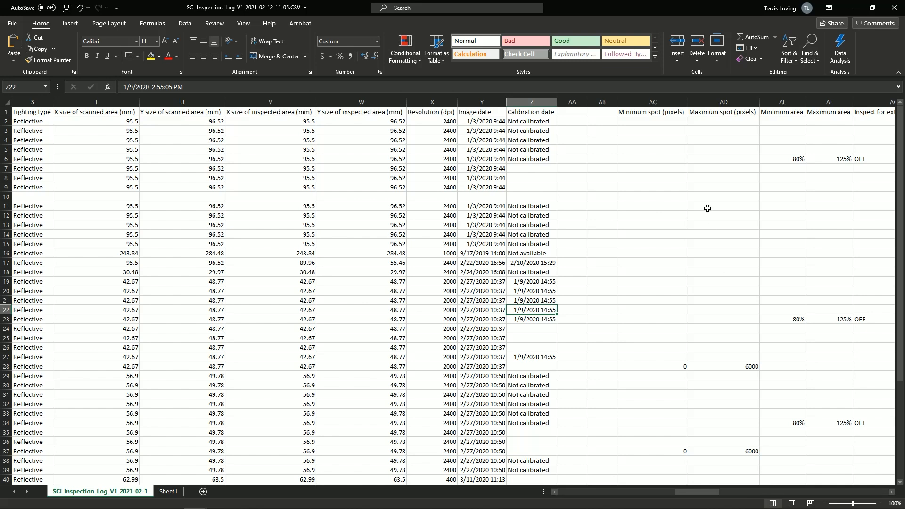
{"action": "left_click", "coordinate": [667, 112]}
{"action": "left_click_drag", "start_coordinate": [700, 493], "coordinate": [729, 493]}
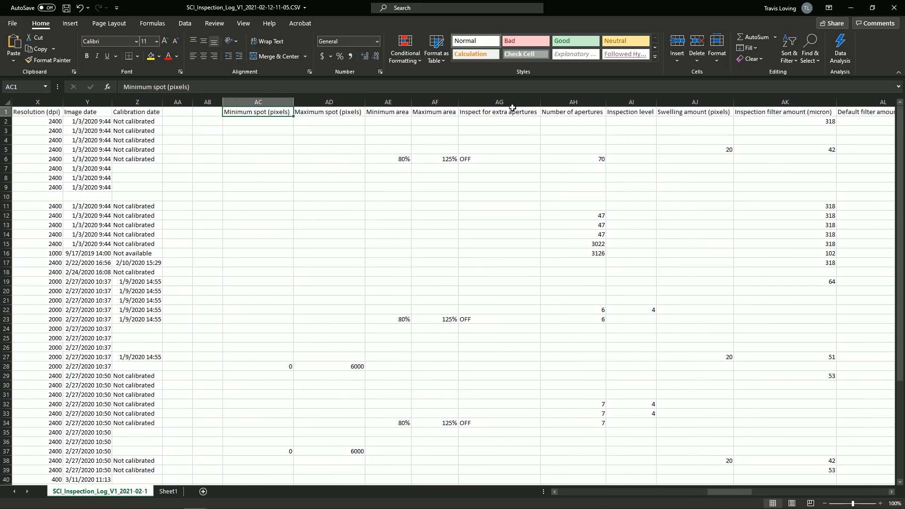
Step: Highlight the Number of apertures column and review a group of inspection columns further along the log
{"action": "left_click", "coordinate": [576, 103]}
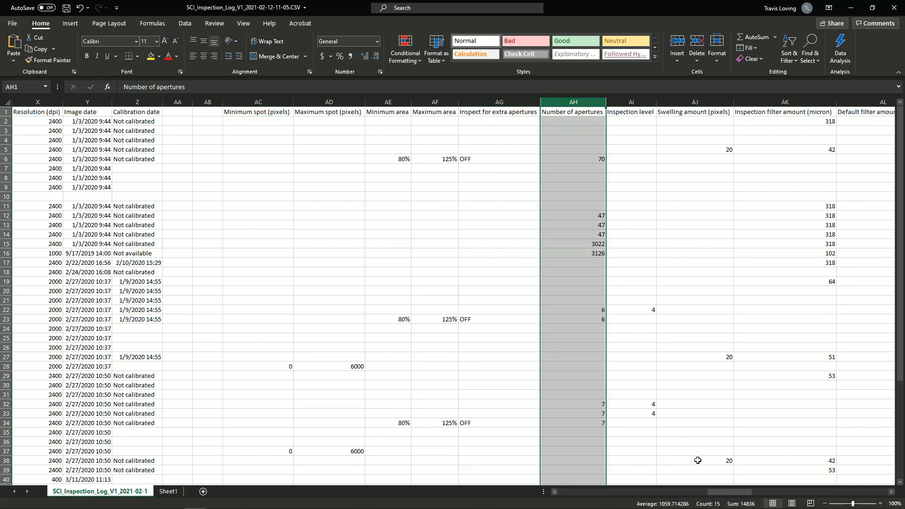
{"action": "left_click_drag", "start_coordinate": [731, 492], "coordinate": [802, 493]}
{"action": "left_click_drag", "start_coordinate": [362, 102], "coordinate": [445, 103]}
{"action": "left_click", "coordinate": [435, 101]}
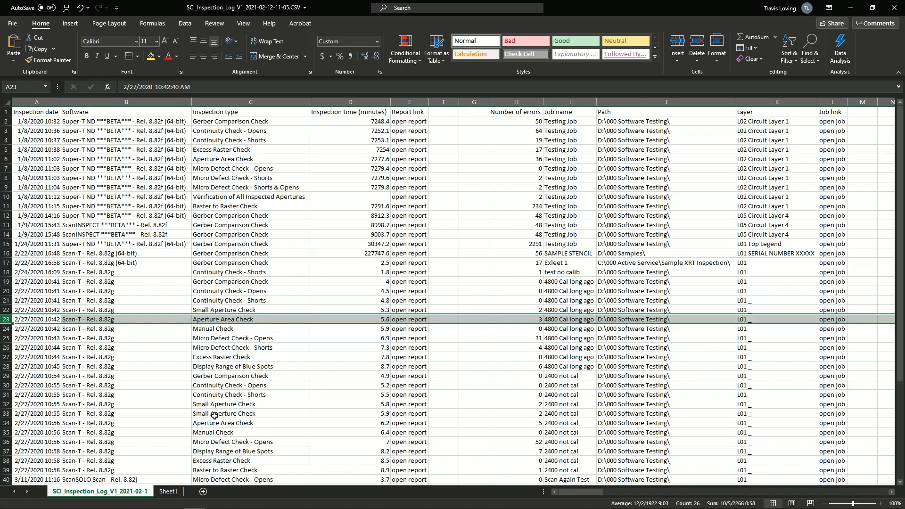
Step: Switch to Super-T and cancel the image alignment mode on the SAMPLE-1000 circuit layer
{"action": "left_click", "coordinate": [172, 506]}
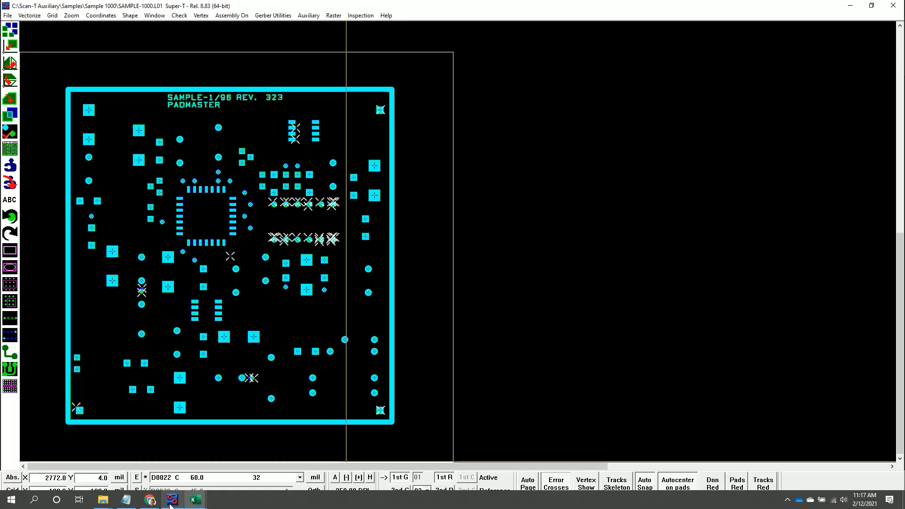
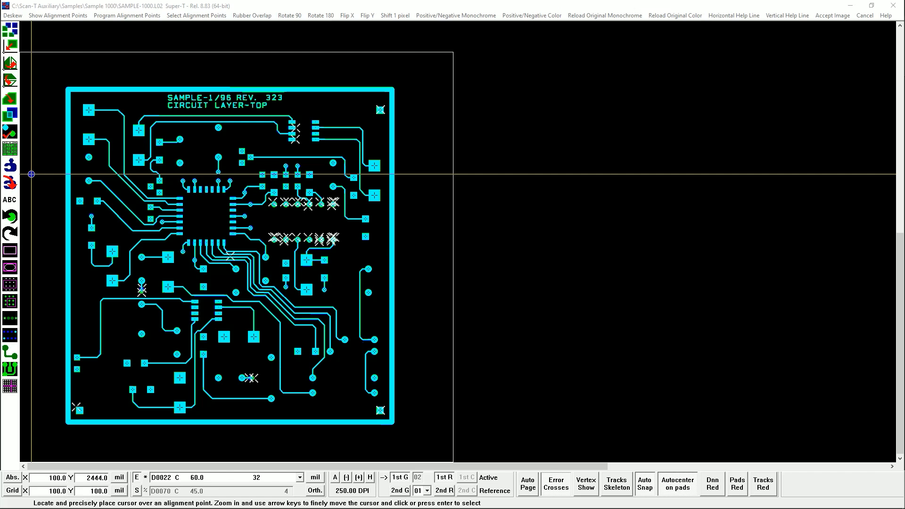
{"action": "left_click", "coordinate": [256, 8]}
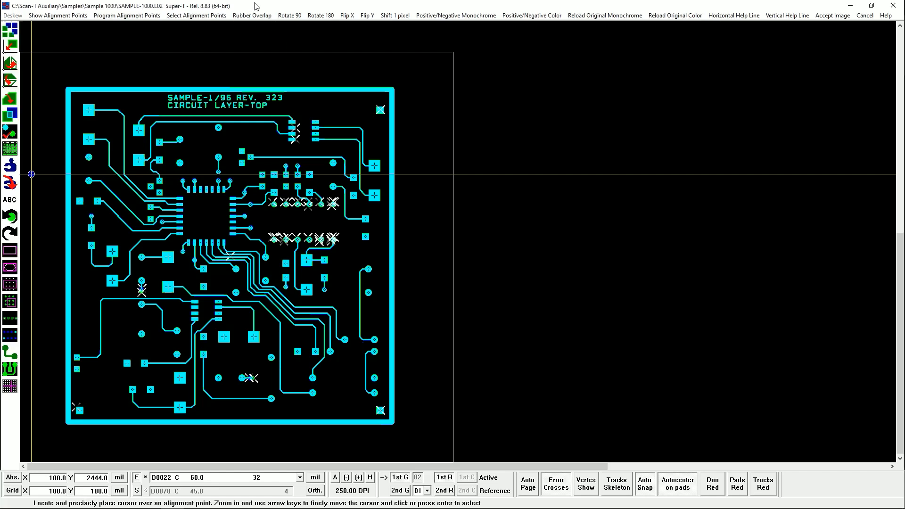
{"action": "left_click", "coordinate": [866, 15]}
Step: View the saved shapes available for loading on layer 17, and close the Shape Load dialog without loading one
{"action": "left_click", "coordinate": [130, 15]}
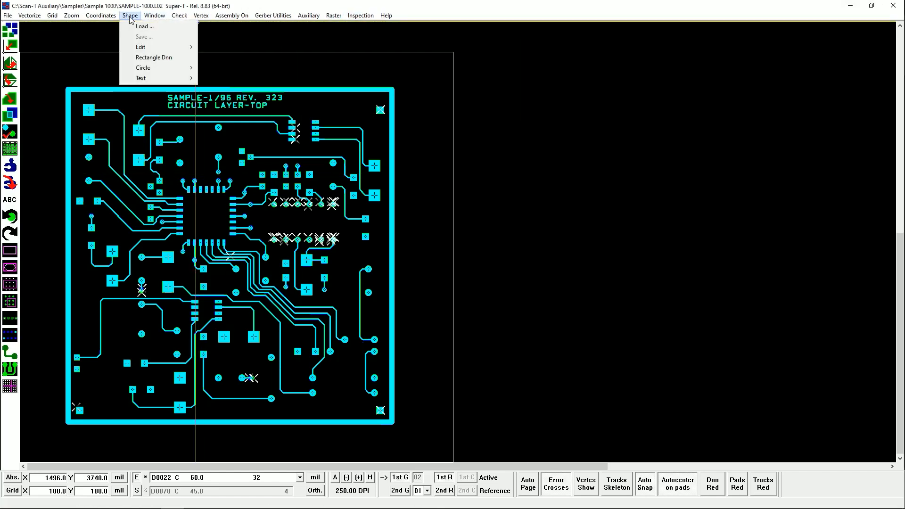
{"action": "left_click", "coordinate": [144, 27]}
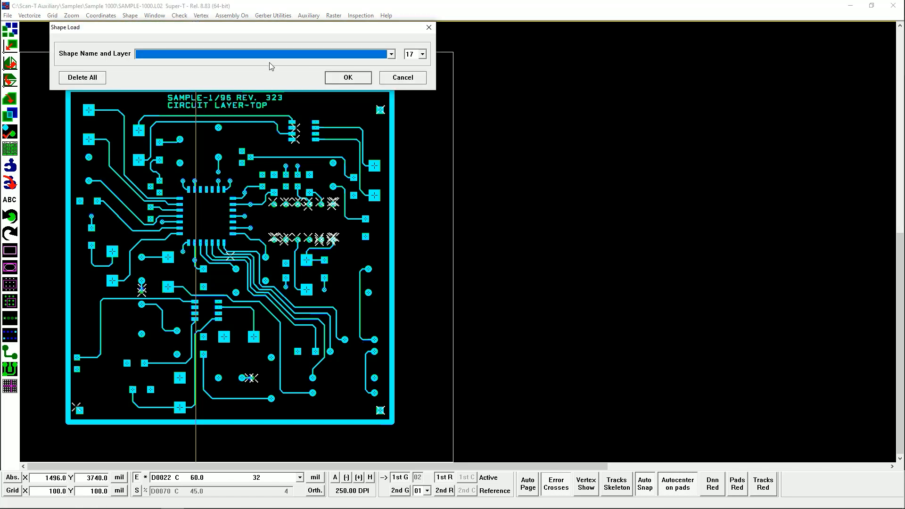
{"action": "left_click", "coordinate": [273, 55]}
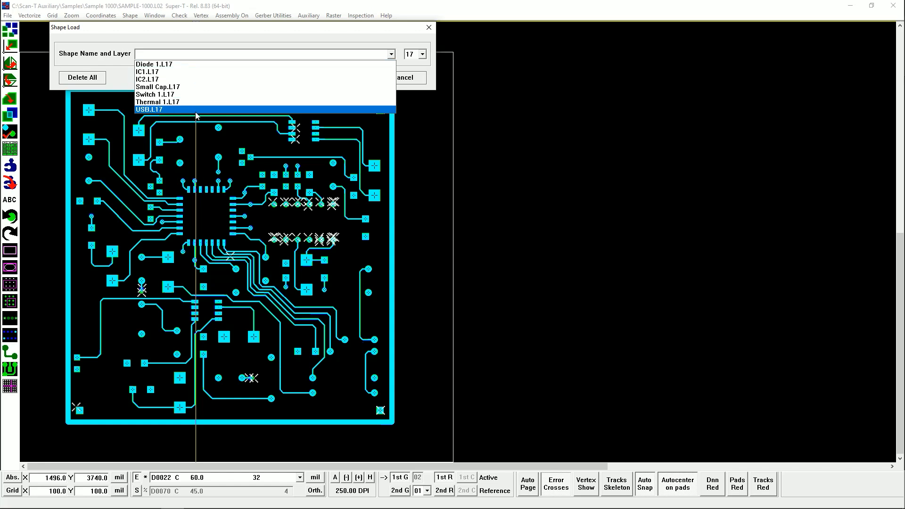
{"action": "left_click", "coordinate": [202, 46]}
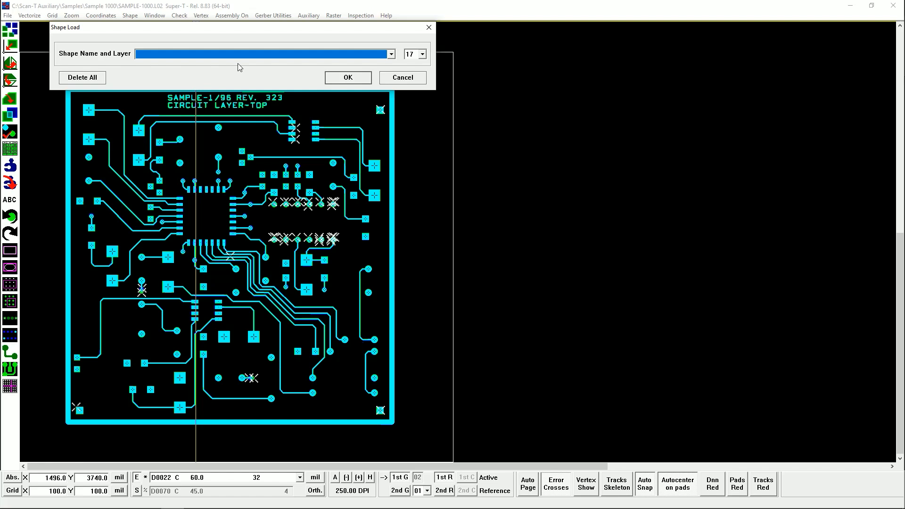
{"action": "left_click", "coordinate": [404, 77]}
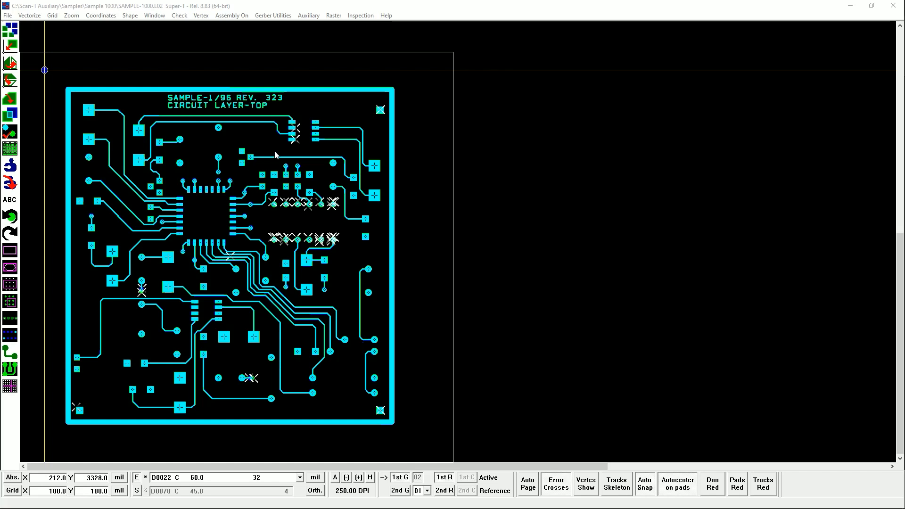
Step: Start Align Image and display only the reference layer's raster by hiding the active layer's raster and Gerber data
{"action": "left_click", "coordinate": [334, 16]}
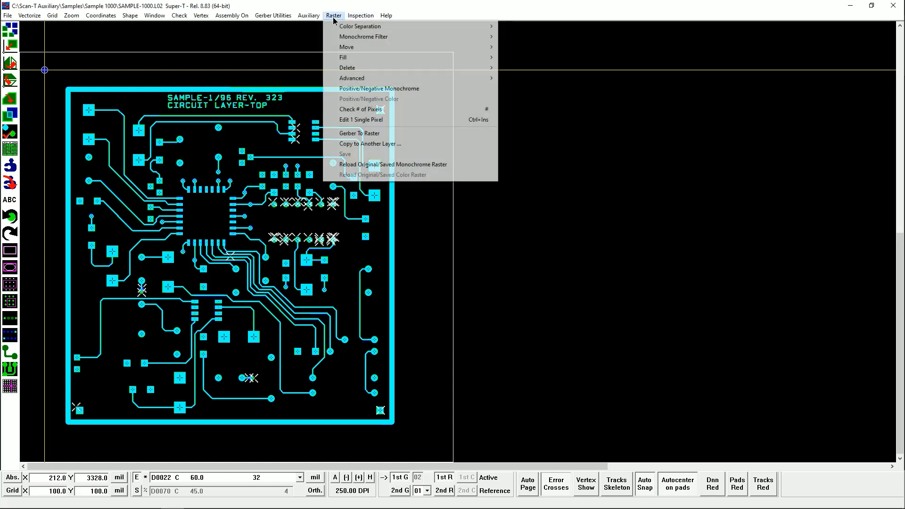
{"action": "mouse_move", "coordinate": [355, 50]}
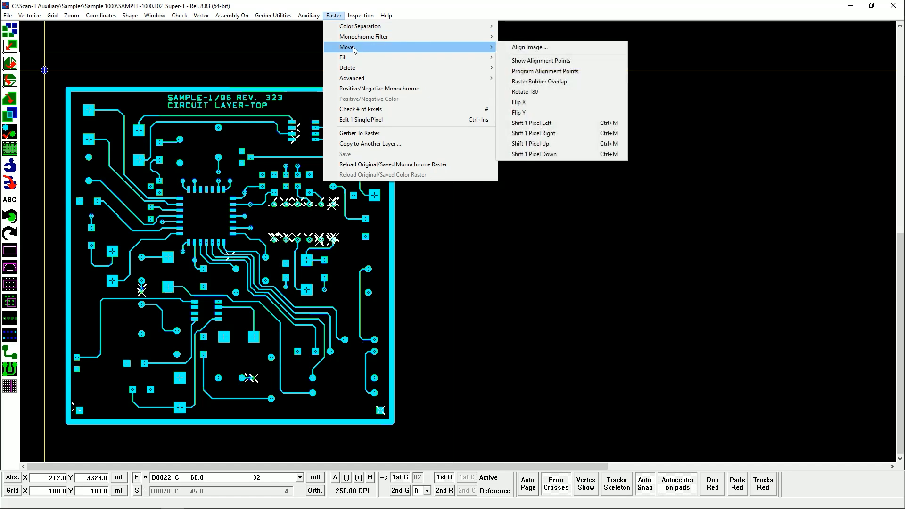
{"action": "left_click", "coordinate": [550, 47]}
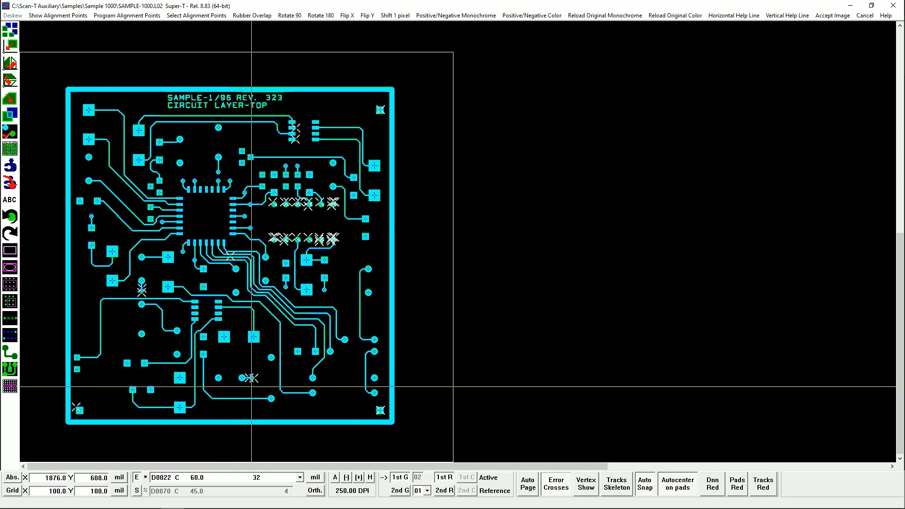
{"action": "left_click", "coordinate": [444, 478]}
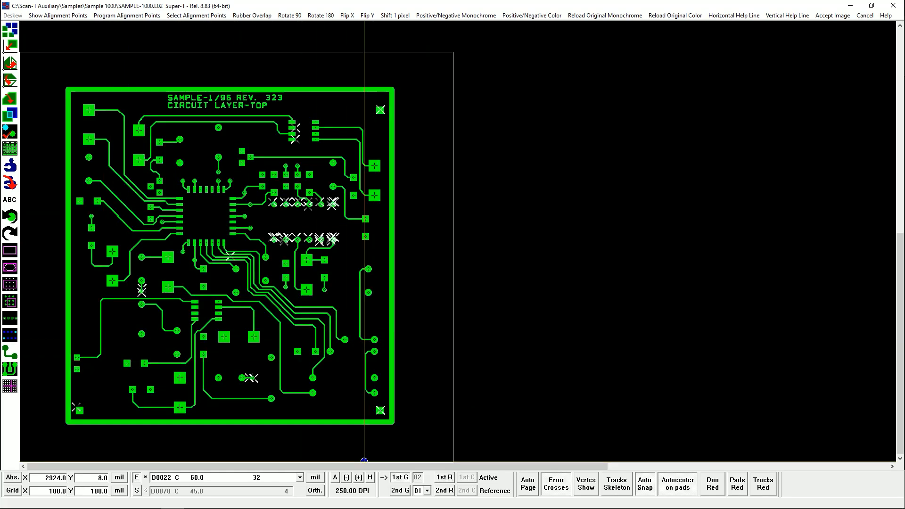
{"action": "left_click", "coordinate": [401, 478]}
{"action": "left_click", "coordinate": [444, 490]}
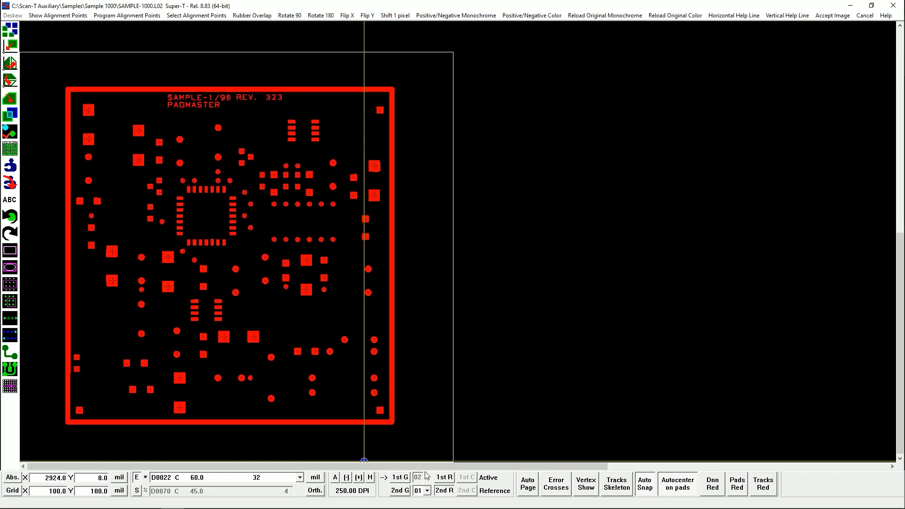
Step: Start programming alignment points and compare the active raster alone, overlaid with the reference raster, and with the active Gerber data
{"action": "left_click", "coordinate": [115, 16]}
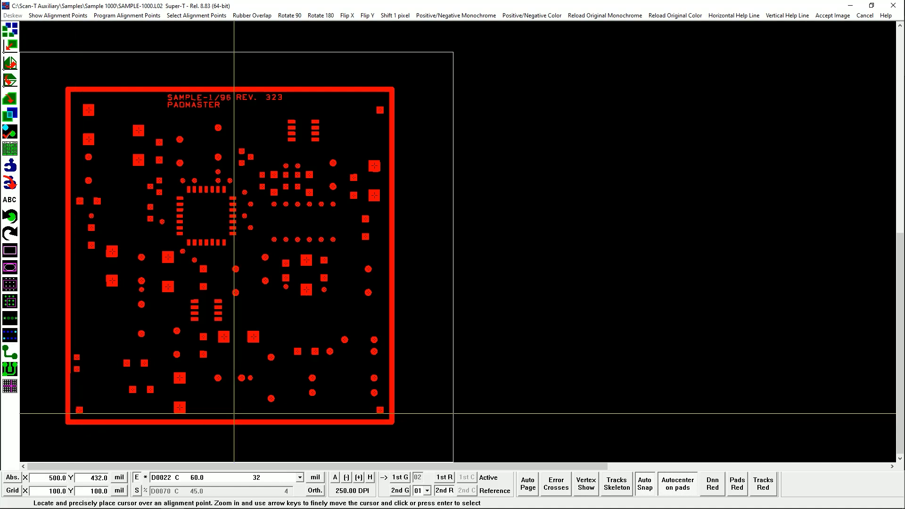
{"action": "left_click", "coordinate": [444, 491]}
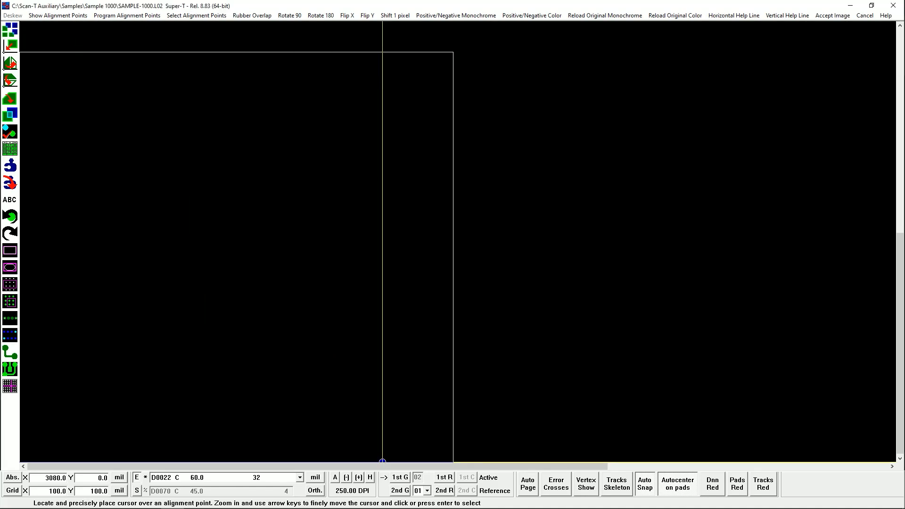
{"action": "left_click", "coordinate": [444, 478]}
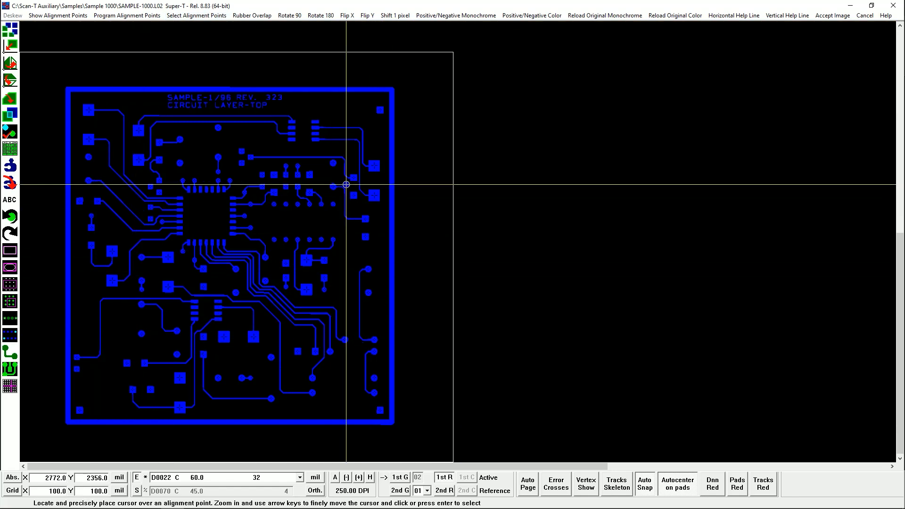
{"action": "left_click", "coordinate": [444, 492]}
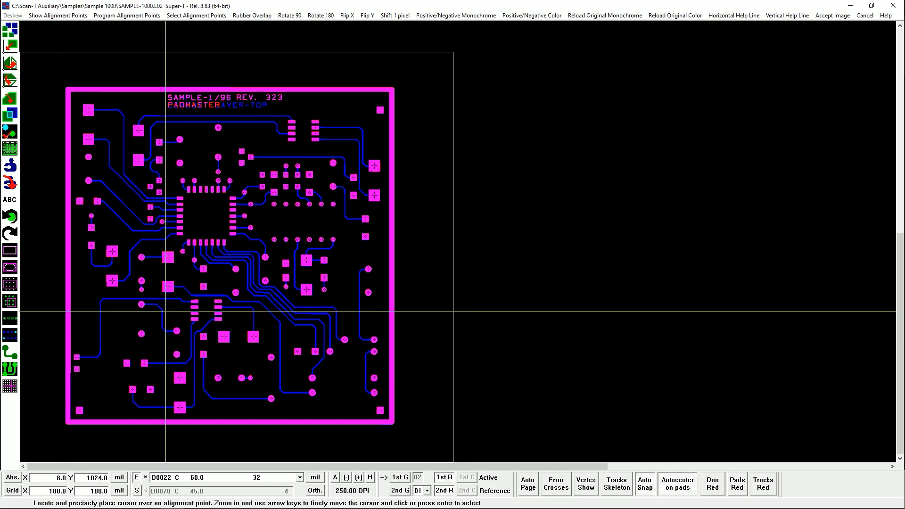
{"action": "left_click", "coordinate": [404, 478]}
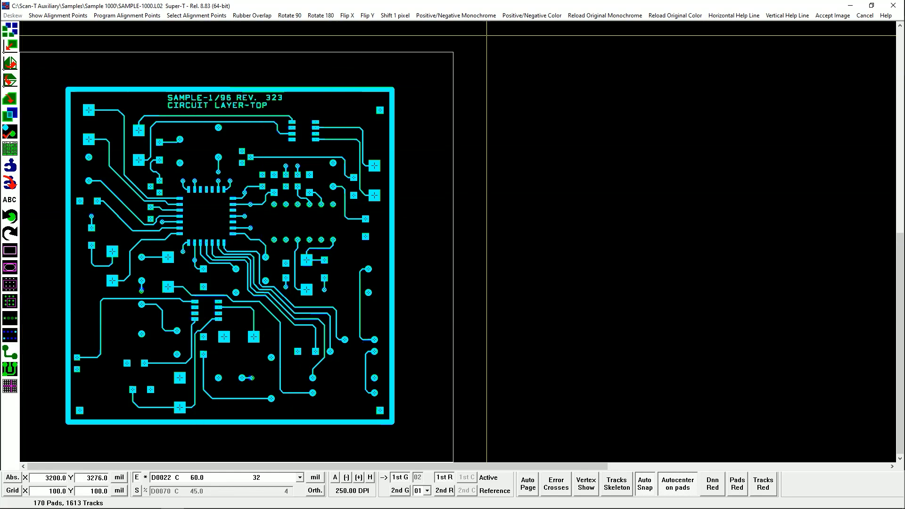
Step: Draw a tall window around the bends of the four parallel tracks where they turn from diagonal to horizontal
{"action": "right_click", "coordinate": [273, 221]}
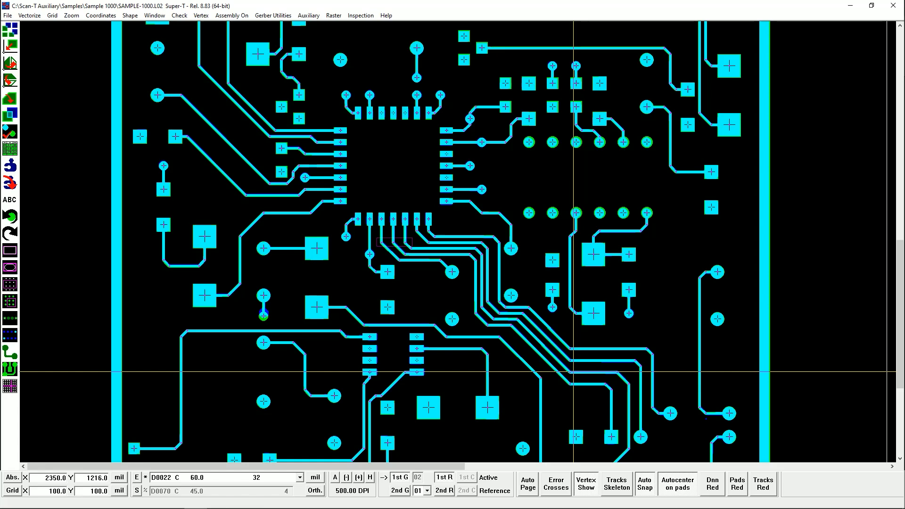
{"action": "scroll", "coordinate": [573, 372], "scroll_direction": "up", "scroll_amount": 2}
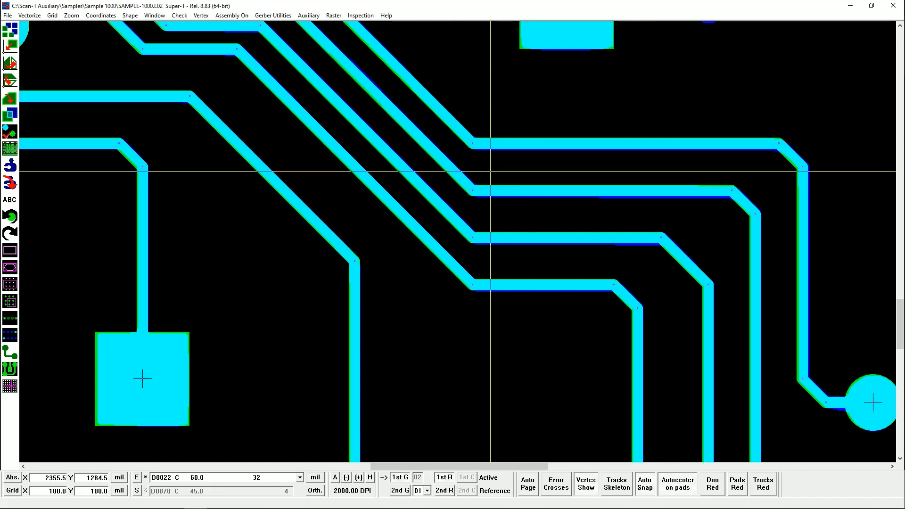
{"action": "left_click_drag", "start_coordinate": [453, 116], "coordinate": [508, 377]}
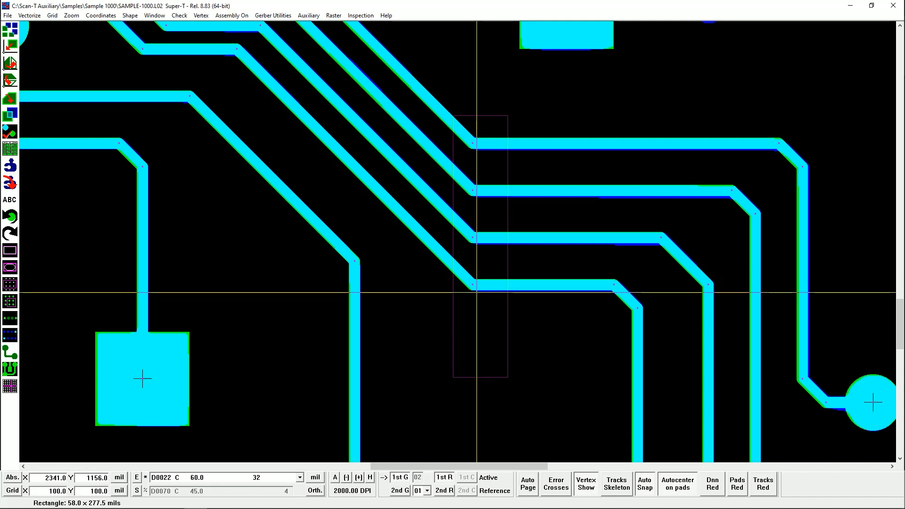
{"action": "left_click", "coordinate": [448, 113]}
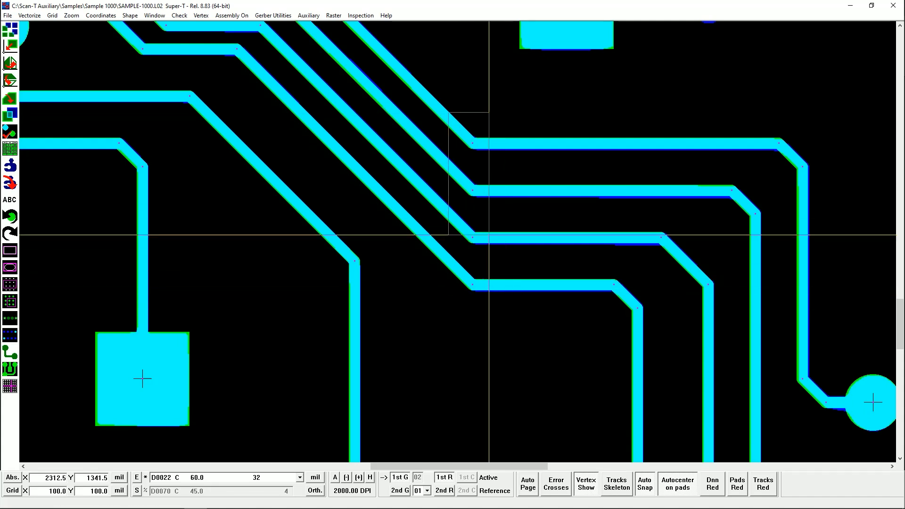
{"action": "left_click", "coordinate": [504, 320]}
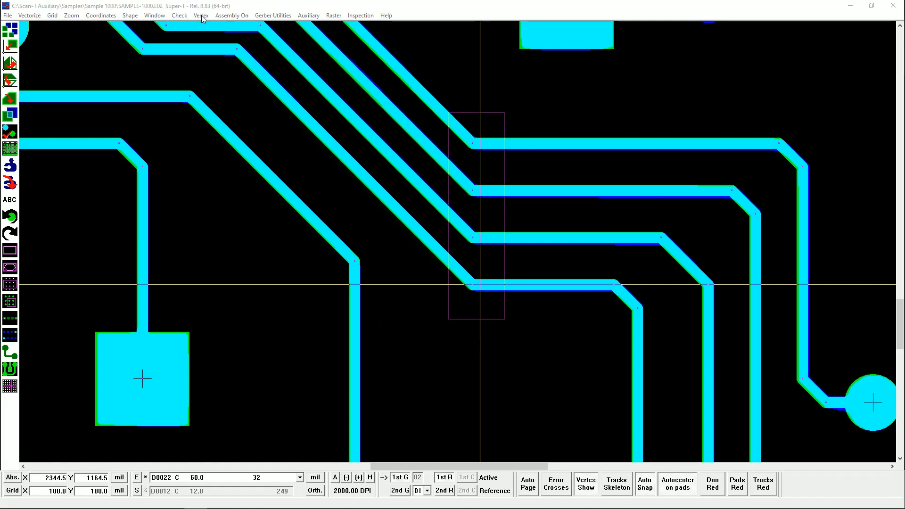
Step: Try moving the four windowed track vertices into a vertical line at X 2344.5 mil with Line (In Window), and undo the change
{"action": "left_click", "coordinate": [202, 15]}
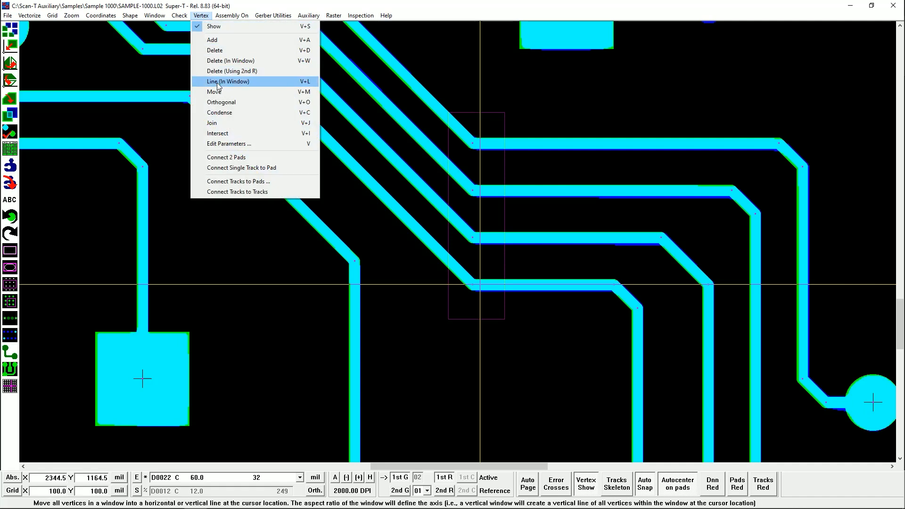
{"action": "left_click", "coordinate": [235, 83]}
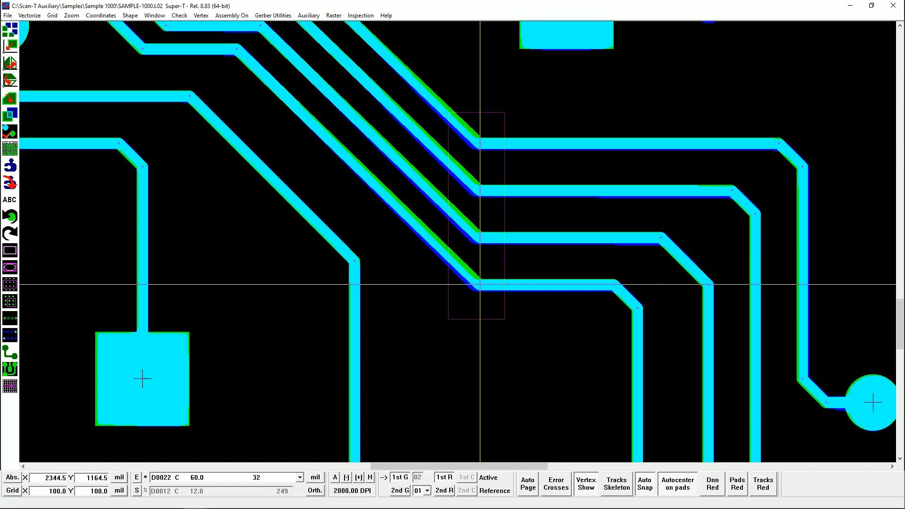
{"action": "key", "text": "ctrl+z"}
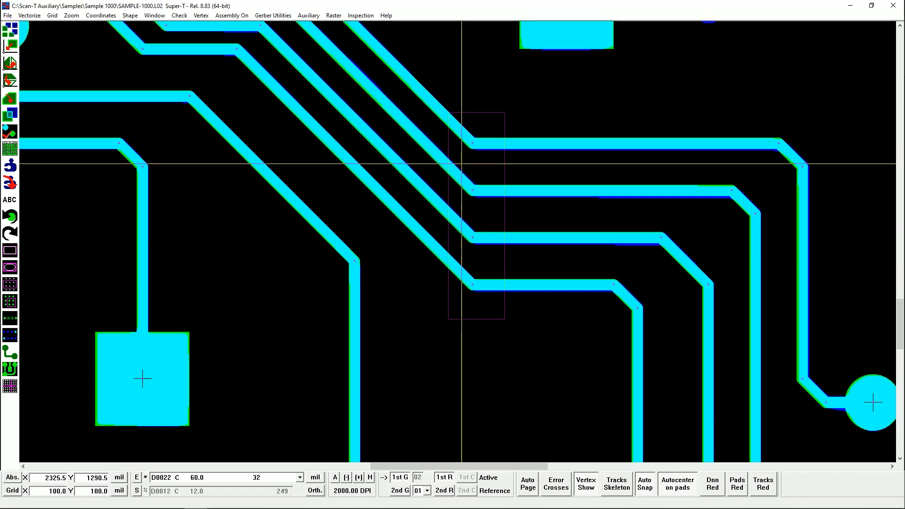
Step: Draw a wide, shallow window around the bends of three vertical tracks just below the chip's lower row of pads
{"action": "scroll", "coordinate": [329, 289], "scroll_direction": "up", "scroll_amount": 3}
{"action": "scroll", "coordinate": [188, 212], "scroll_direction": "up", "scroll_amount": 3}
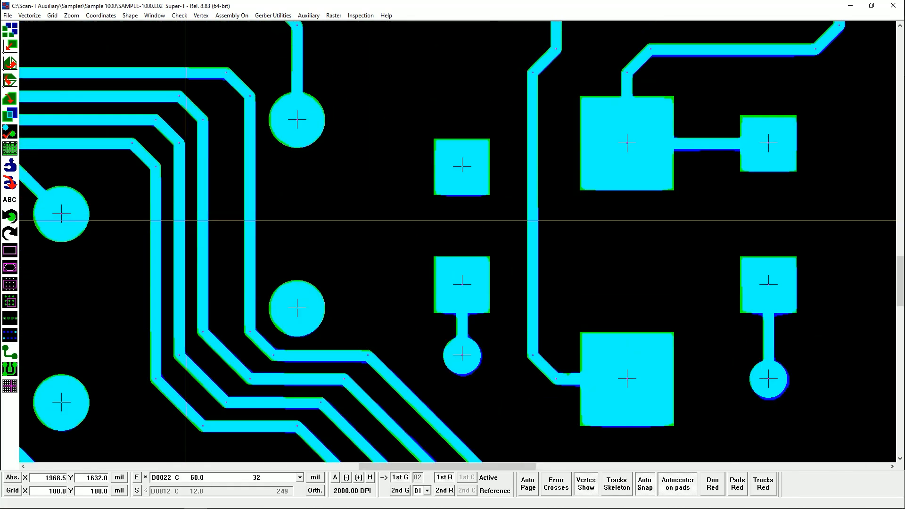
{"action": "left_click_drag", "start_coordinate": [460, 467], "coordinate": [352, 468]}
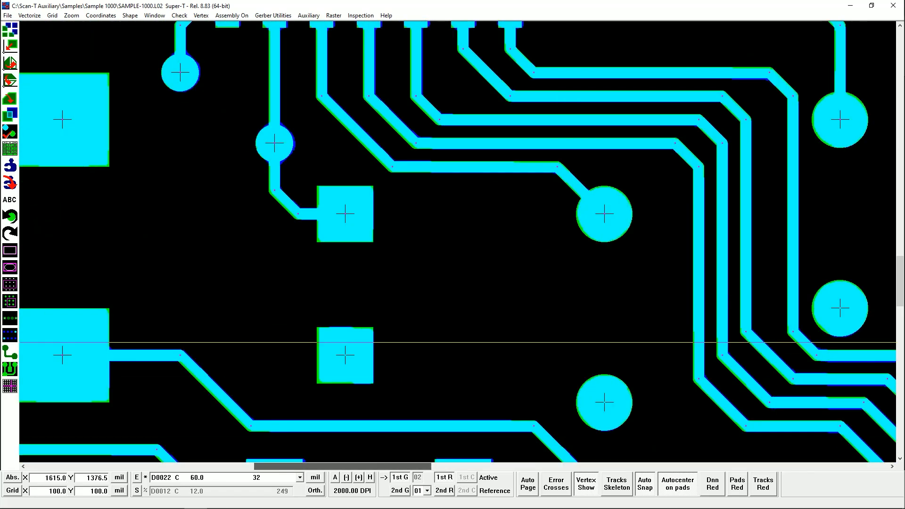
{"action": "scroll", "coordinate": [325, 330], "scroll_direction": "up", "scroll_amount": 2}
{"action": "left_click", "coordinate": [299, 229]}
{"action": "left_click", "coordinate": [440, 253]}
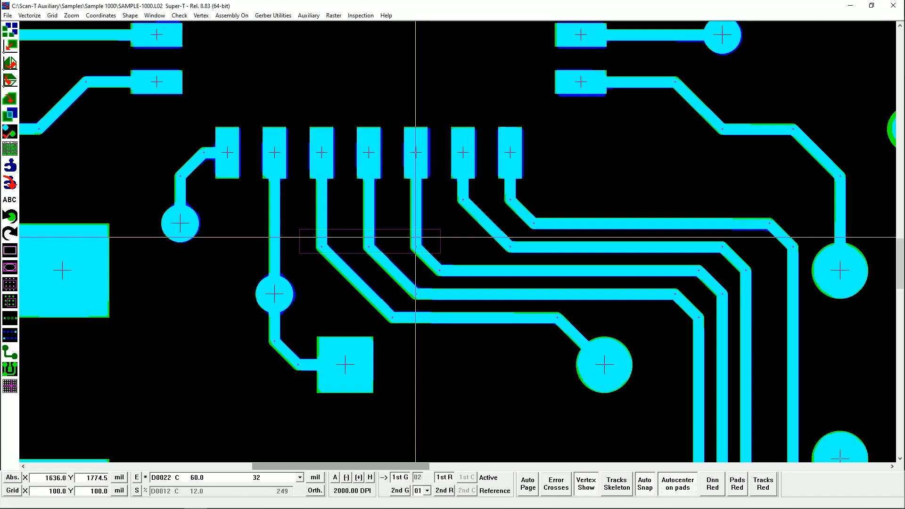
{"action": "left_click", "coordinate": [417, 237]}
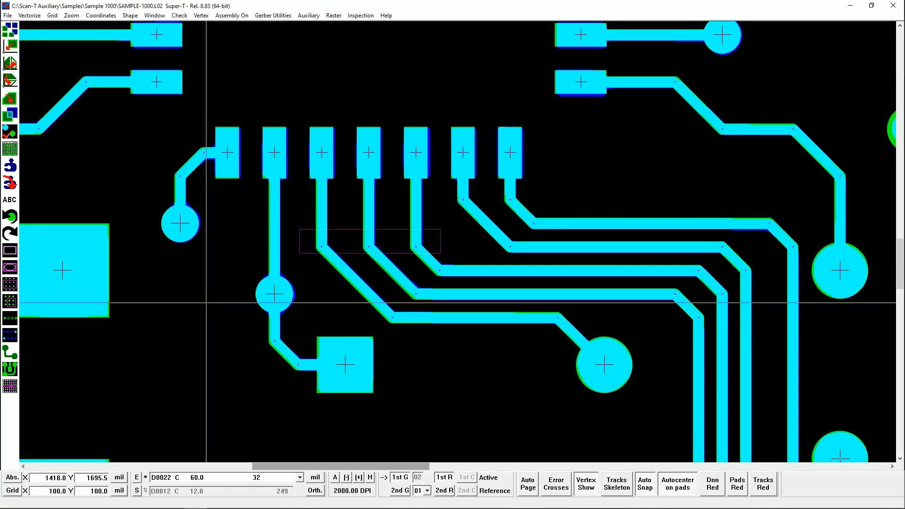
{"action": "left_click", "coordinate": [8, 16]}
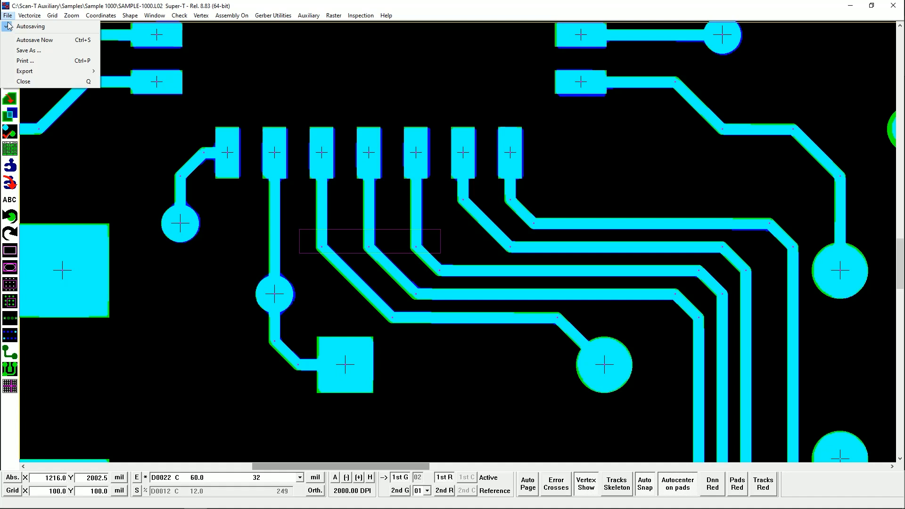
{"action": "mouse_move", "coordinate": [21, 74]}
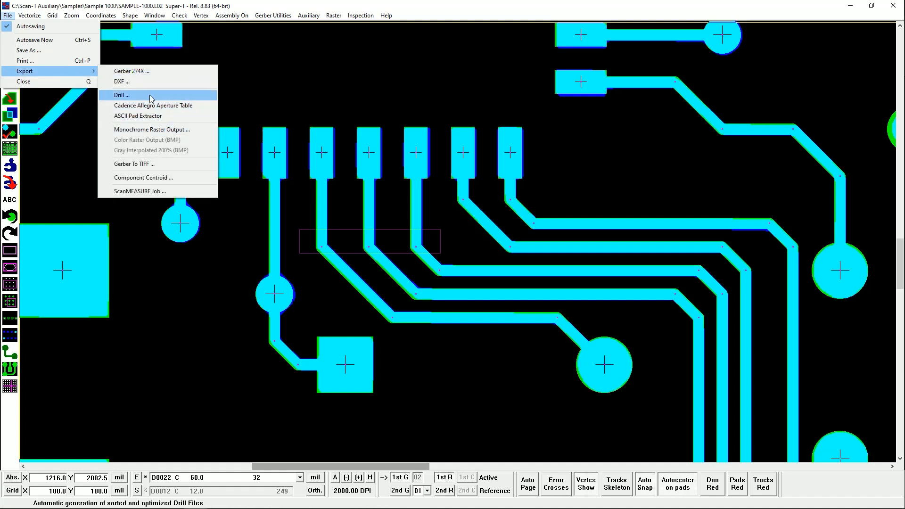
{"action": "left_click", "coordinate": [276, 3]}
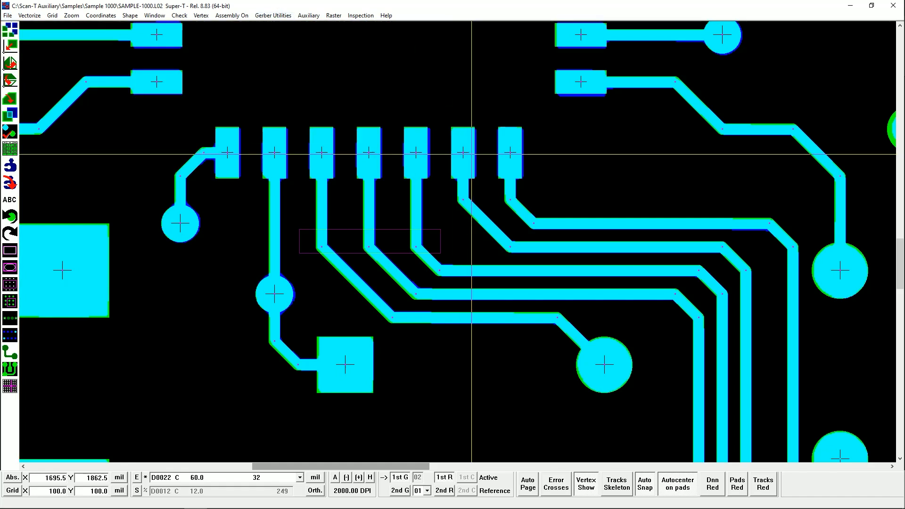
Step: Close the current layer without saving the modifications and open SAMPLE-1000's drill layer, L06
{"action": "left_click", "coordinate": [893, 6]}
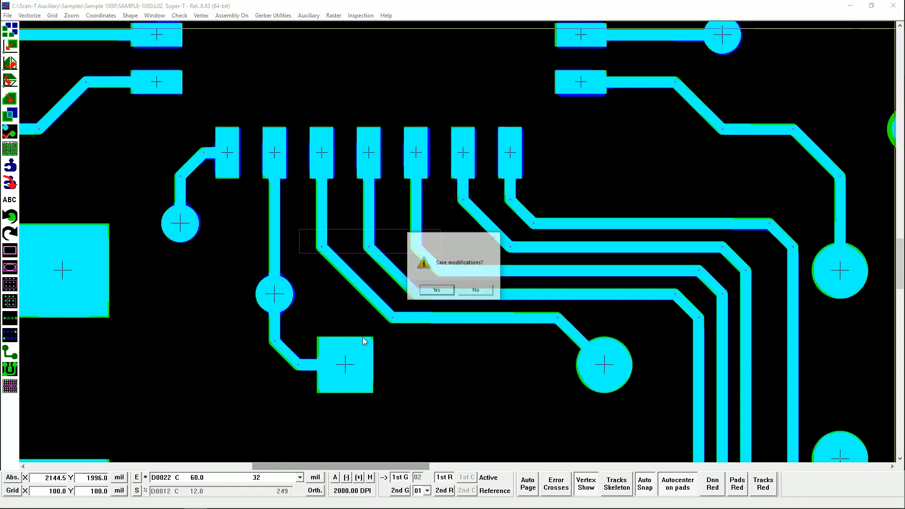
{"action": "left_click", "coordinate": [476, 291]}
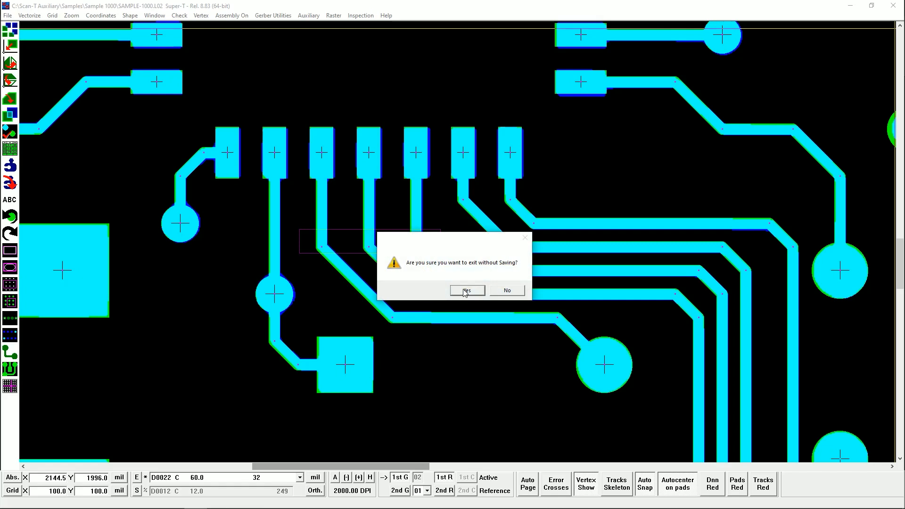
{"action": "left_click", "coordinate": [464, 290]}
{"action": "left_click", "coordinate": [144, 349]}
{"action": "left_click", "coordinate": [421, 412]}
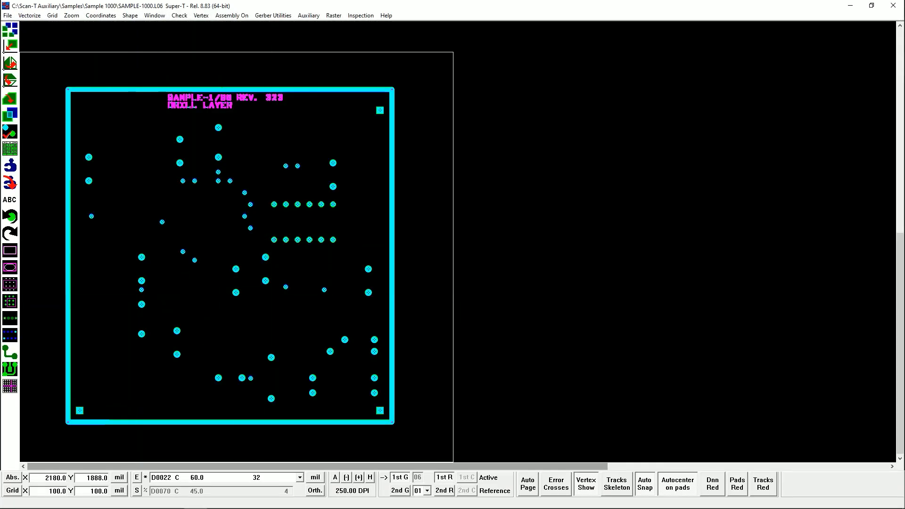
Step: Open the pad and track list for the current layer only, check the aperture size and hole columns, and exit without changes
{"action": "left_click", "coordinate": [10, 148]}
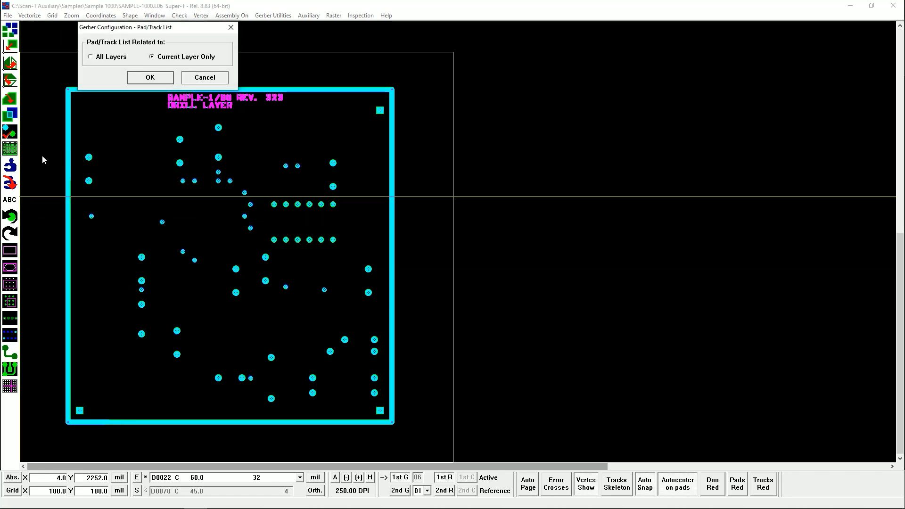
{"action": "left_click", "coordinate": [137, 75]}
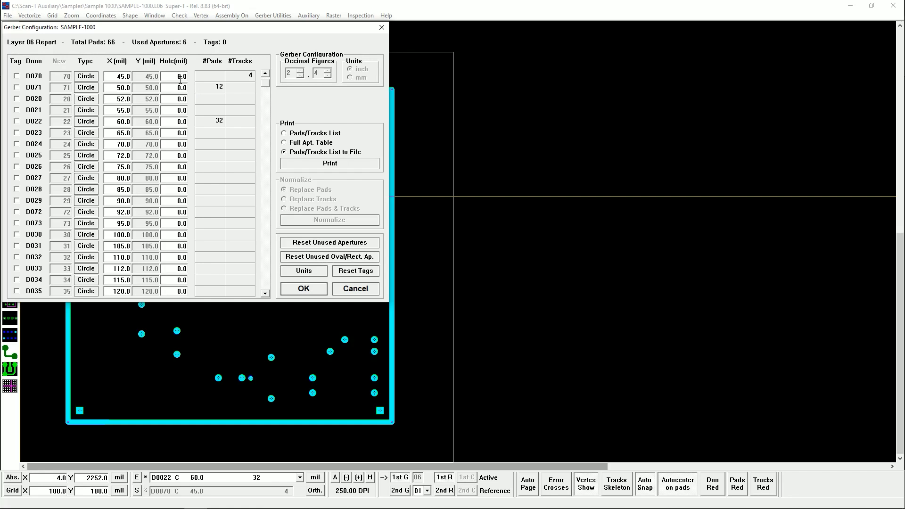
{"action": "double_click", "coordinate": [111, 77]}
{"action": "double_click", "coordinate": [169, 75]}
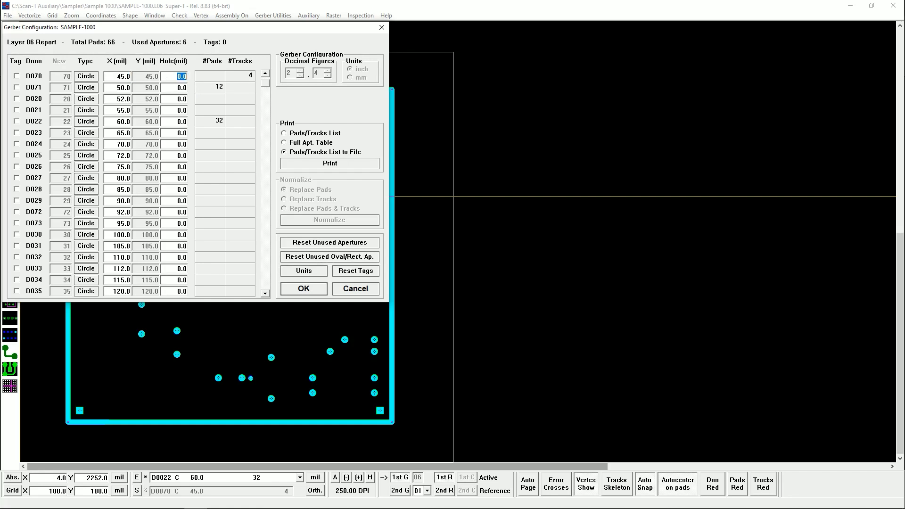
{"action": "left_click", "coordinate": [356, 289]}
{"action": "left_click", "coordinate": [454, 292]}
{"action": "left_click", "coordinate": [7, 15]}
{"action": "mouse_move", "coordinate": [25, 74]}
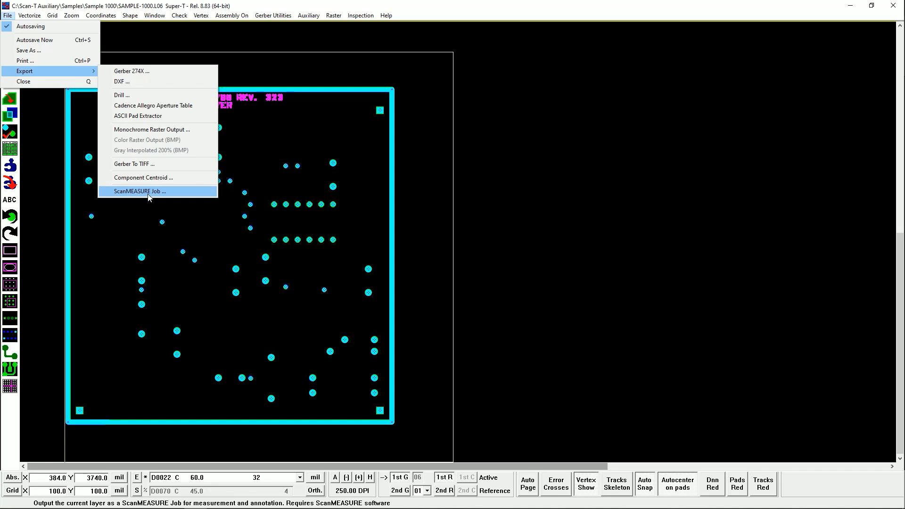
{"action": "left_click", "coordinate": [319, 3]}
Step: Turn on assembly mode for the sample multilayer board and compare the Hide, With Window and Gray component displays
{"action": "left_click", "coordinate": [244, 18]}
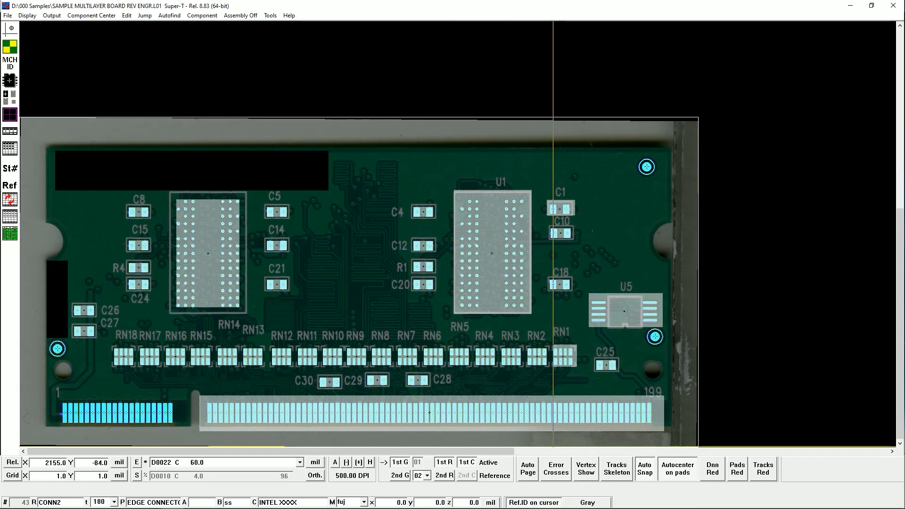
{"action": "left_click", "coordinate": [587, 502]}
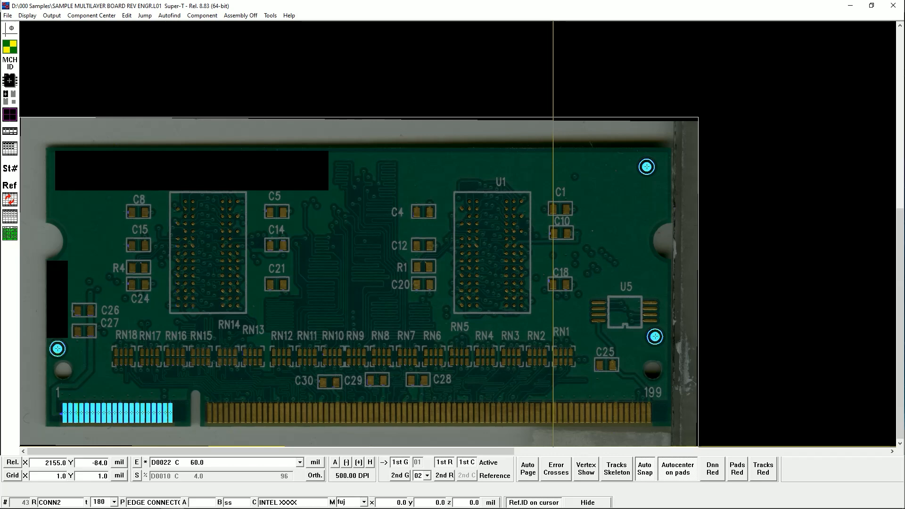
{"action": "left_click", "coordinate": [587, 502]}
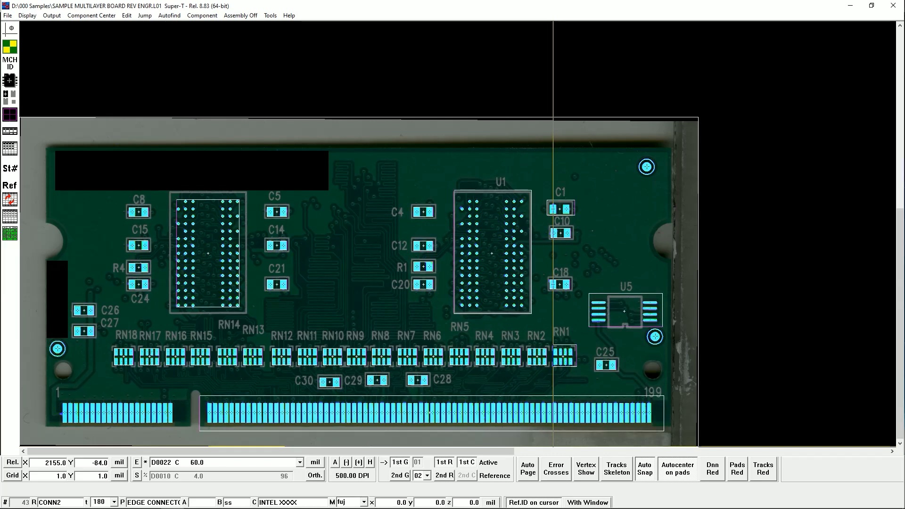
{"action": "left_click", "coordinate": [587, 503]}
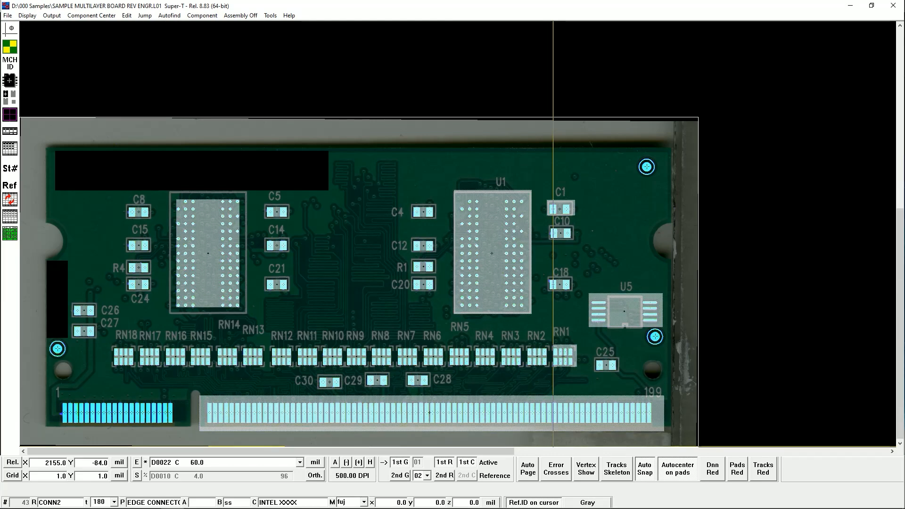
{"action": "left_click", "coordinate": [588, 503]}
{"action": "left_click", "coordinate": [588, 502]}
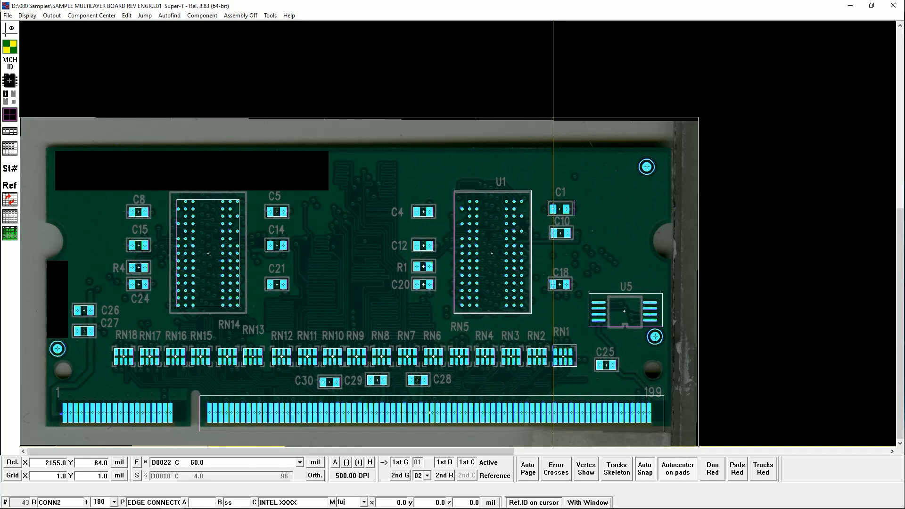
{"action": "left_click", "coordinate": [588, 503]}
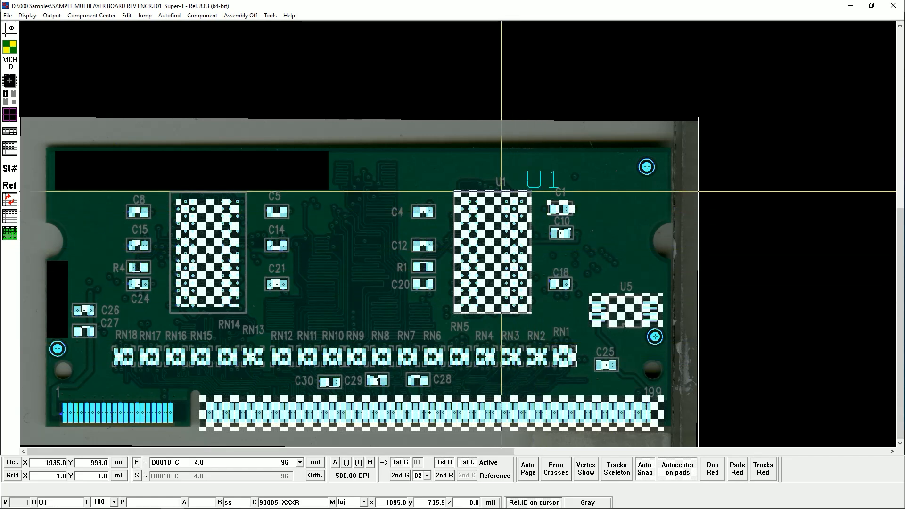
Step: Move to components U3, C21 and C14 on the board to view each one's reference ID at the cursor
{"action": "left_click", "coordinate": [208, 253]}
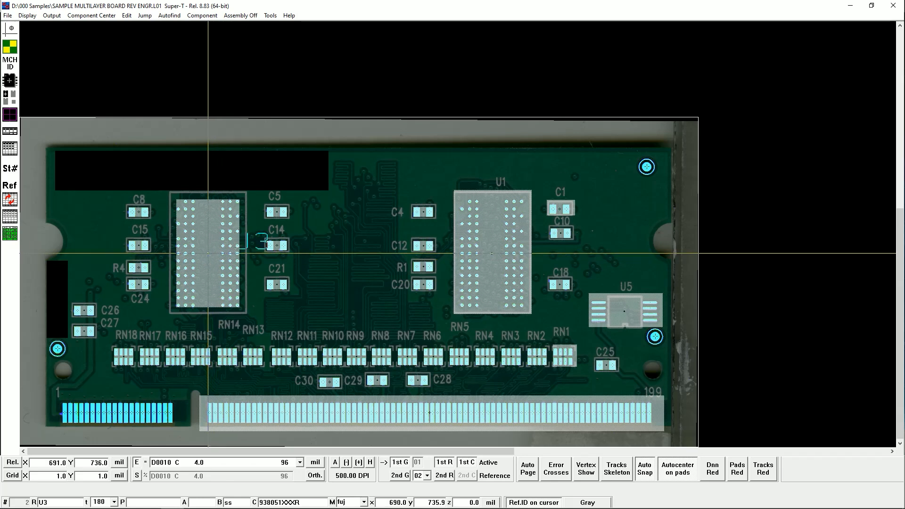
{"action": "left_click", "coordinate": [277, 284]}
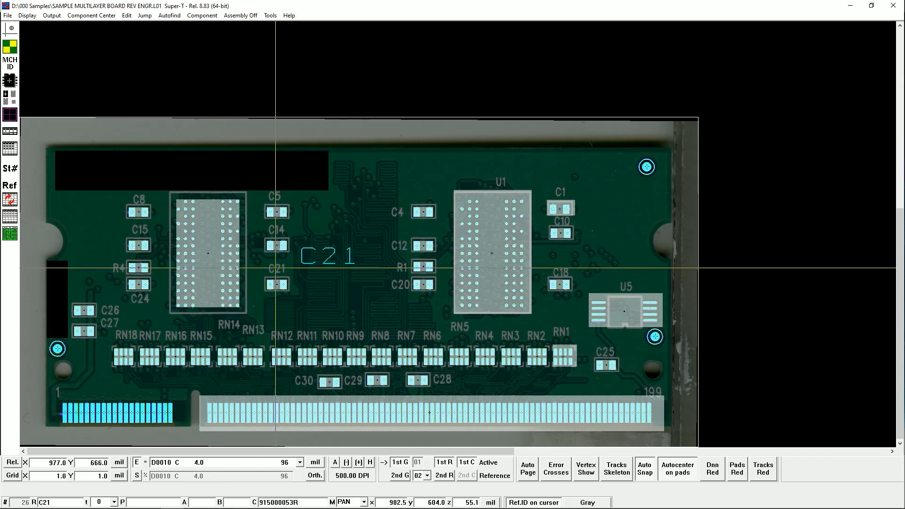
{"action": "left_click", "coordinate": [276, 246]}
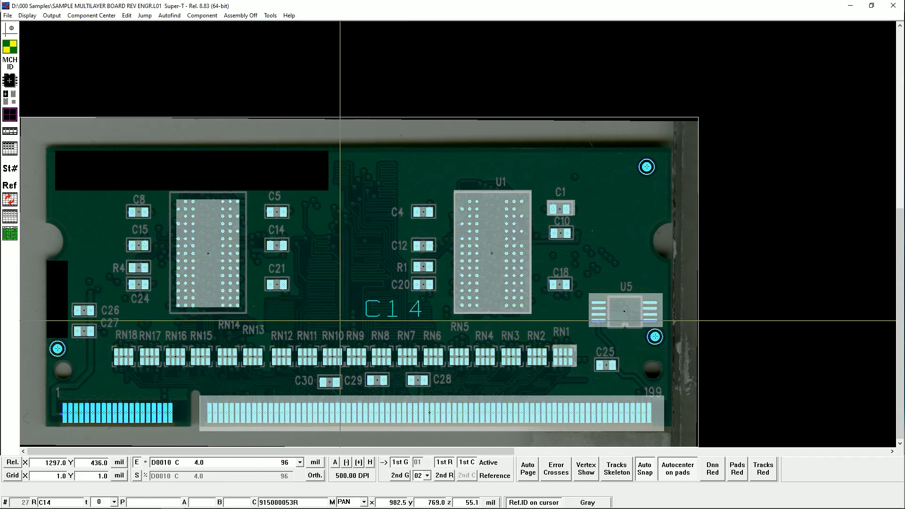
Step: Step through the components at 1000 DPI from C5 through C26, C24, C15, C4 and C12 to R1, viewing their reference IDs
{"action": "left_click", "coordinate": [276, 285]}
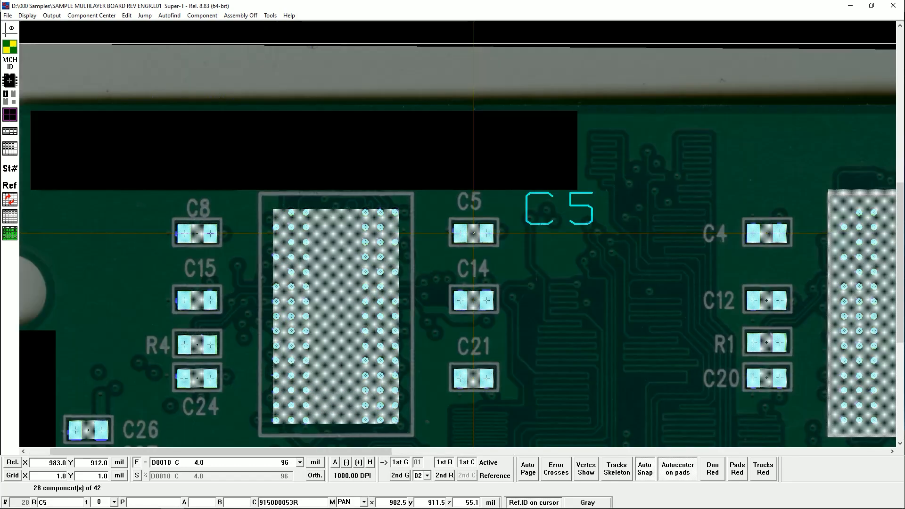
{"action": "left_click", "coordinate": [474, 233]}
{"action": "left_click", "coordinate": [148, 231]}
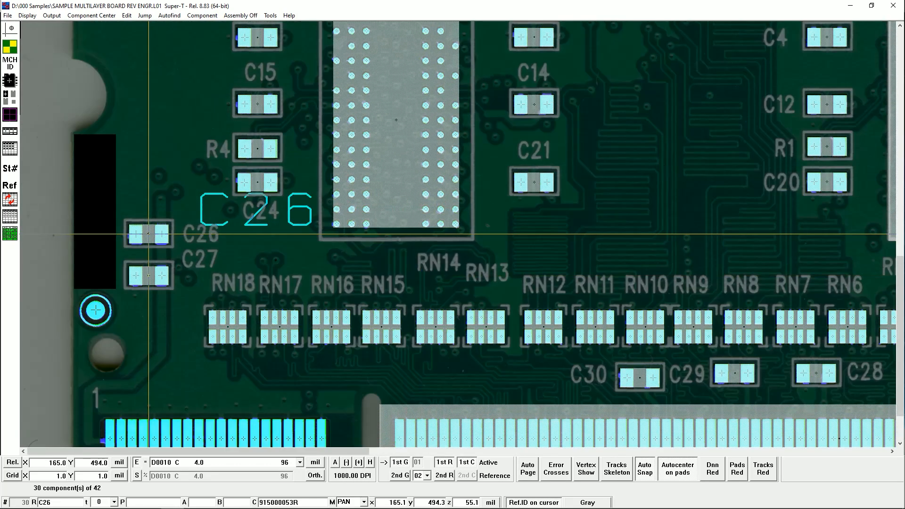
{"action": "left_click", "coordinate": [149, 233]}
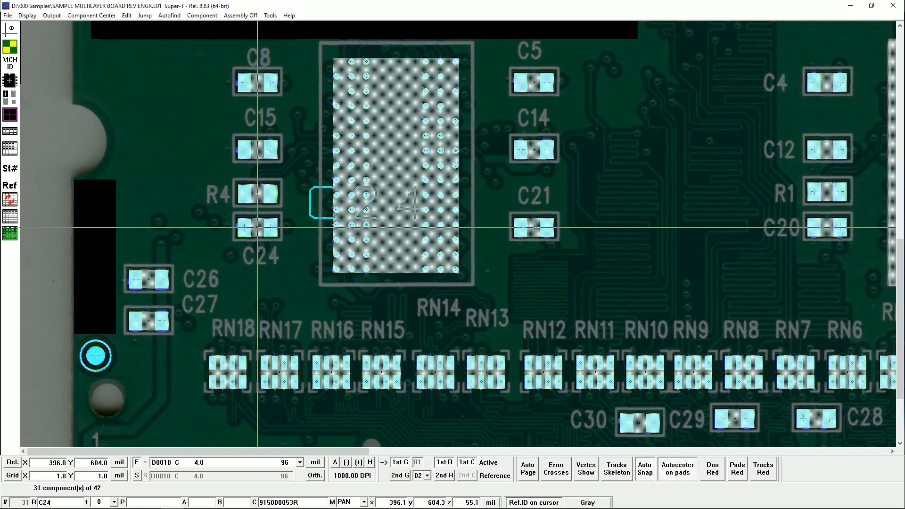
{"action": "left_click", "coordinate": [258, 228]}
{"action": "left_click", "coordinate": [257, 231]}
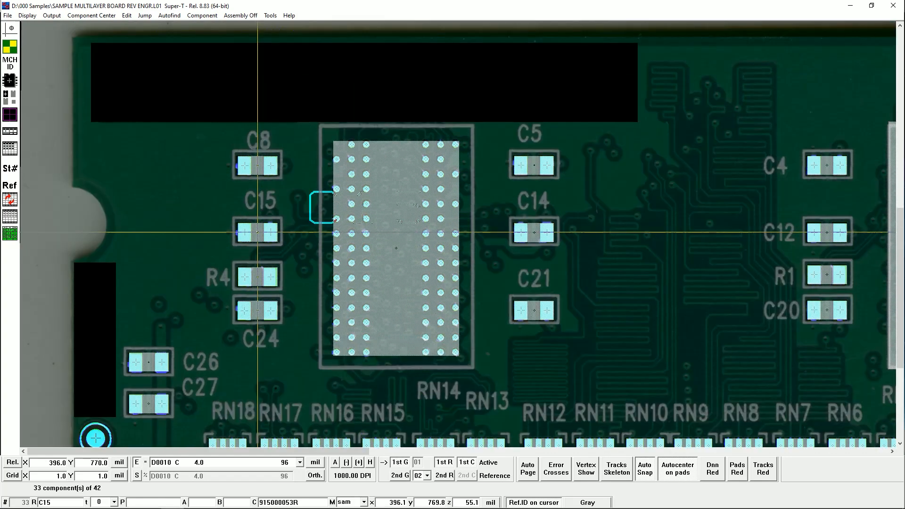
{"action": "left_click", "coordinate": [257, 232]}
{"action": "left_click", "coordinate": [257, 233]}
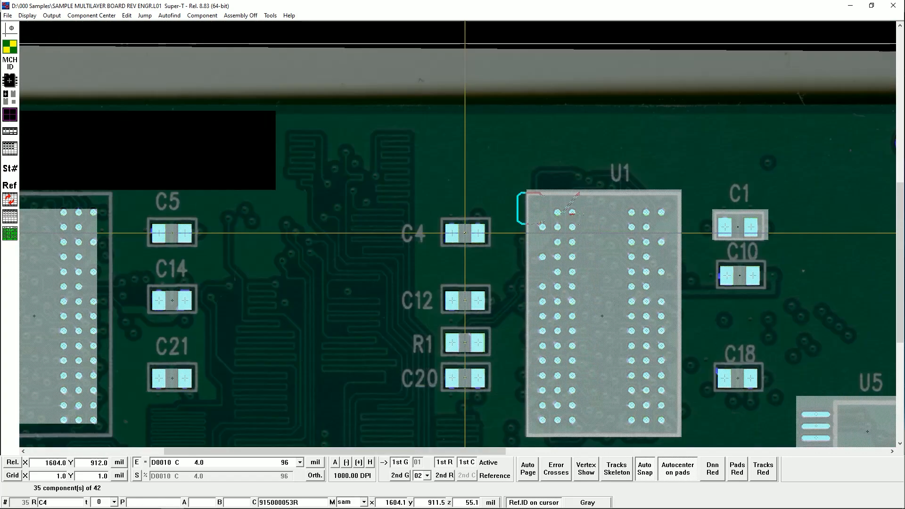
{"action": "left_click", "coordinate": [465, 233]}
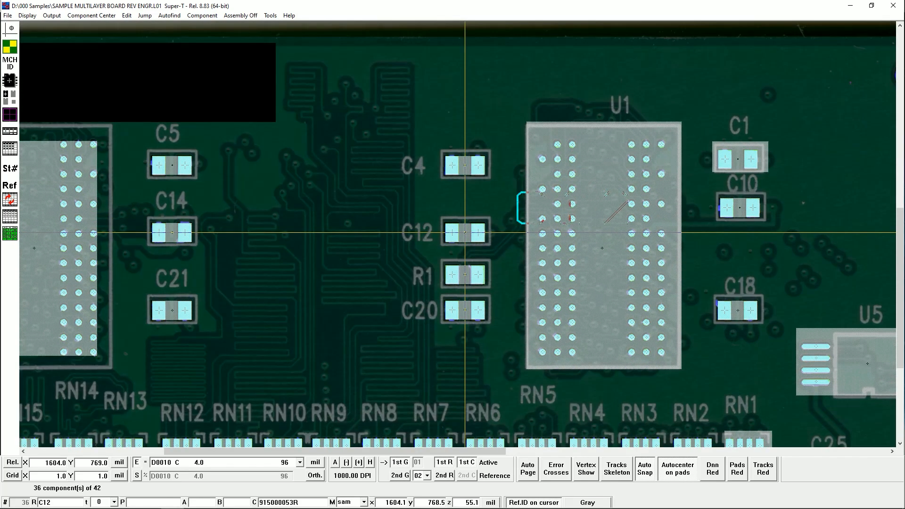
{"action": "left_click", "coordinate": [465, 233]}
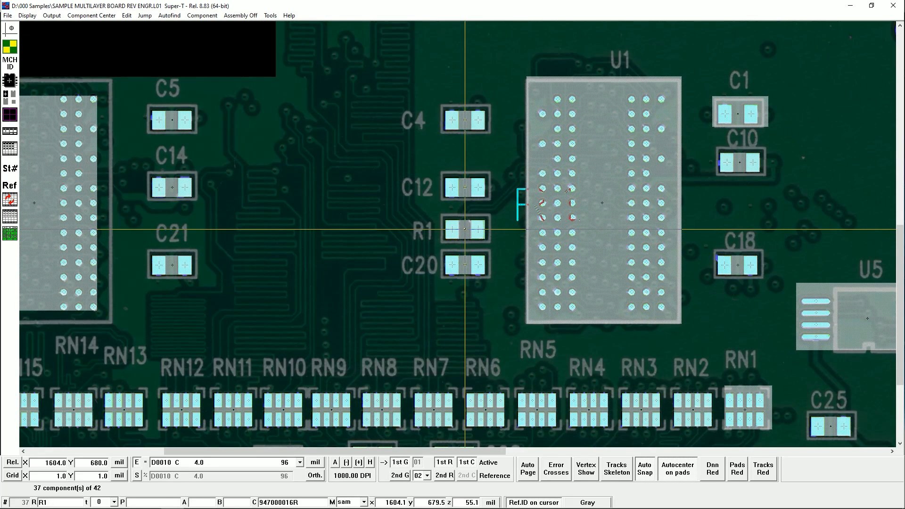
{"action": "left_click", "coordinate": [465, 230]}
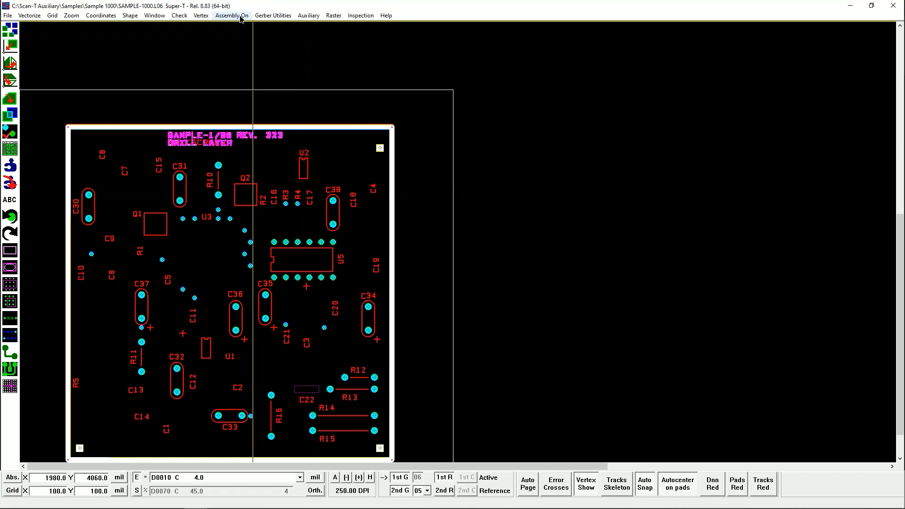
Step: Turn on assembly mode for SAMPLE-1000, open its assembly file for editing, sort the components by Ref.ID, and review the rows
{"action": "left_click", "coordinate": [231, 15]}
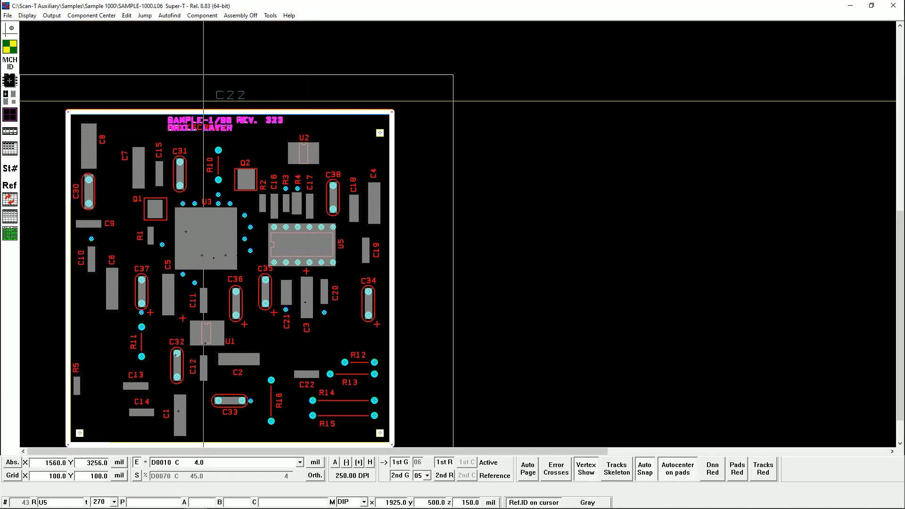
{"action": "left_click", "coordinate": [9, 216]}
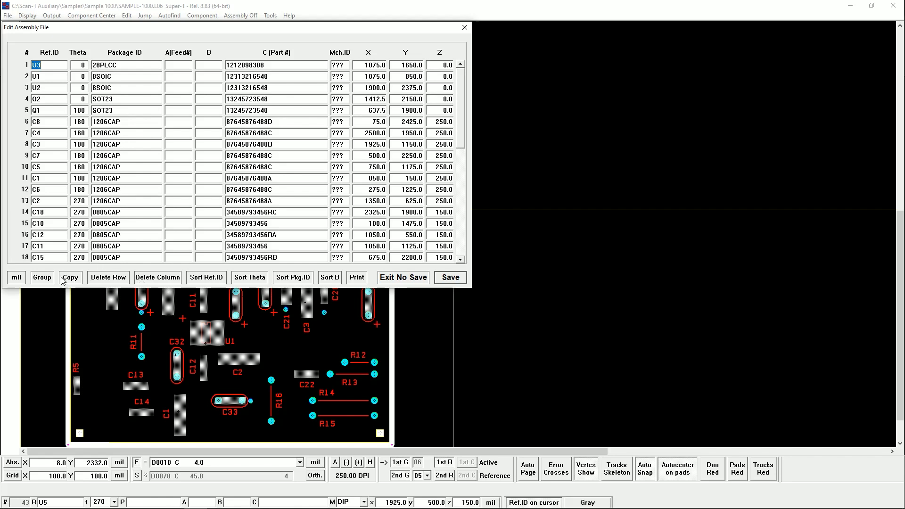
{"action": "left_click", "coordinate": [206, 277]}
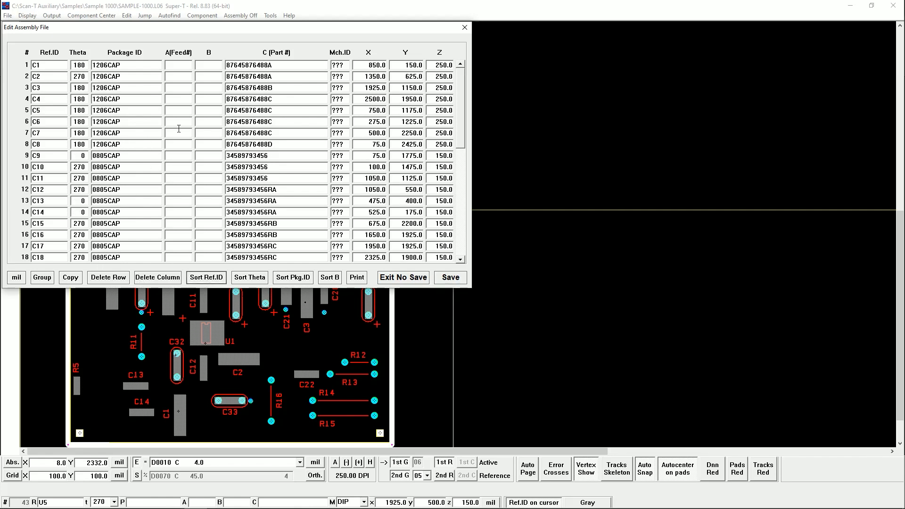
{"action": "left_click_drag", "start_coordinate": [463, 103], "coordinate": [440, 143]}
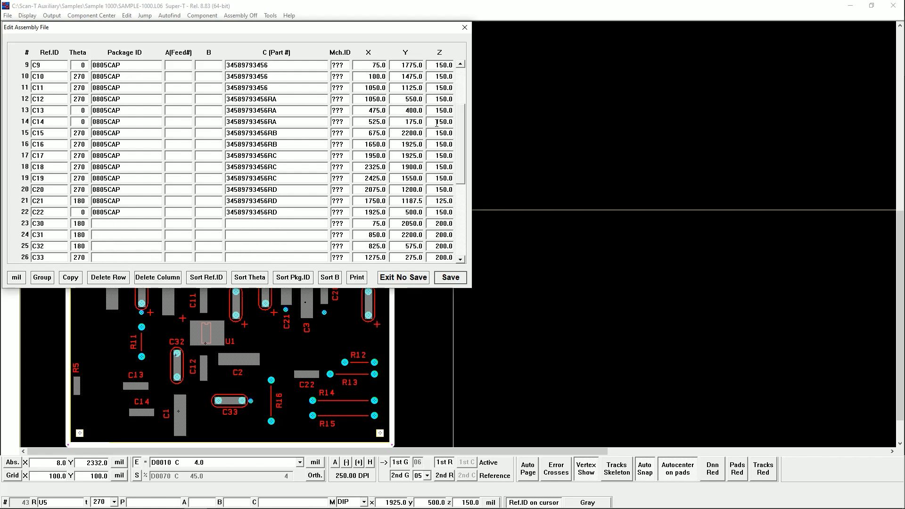
{"action": "scroll", "coordinate": [461, 113], "scroll_direction": "up", "scroll_amount": 3}
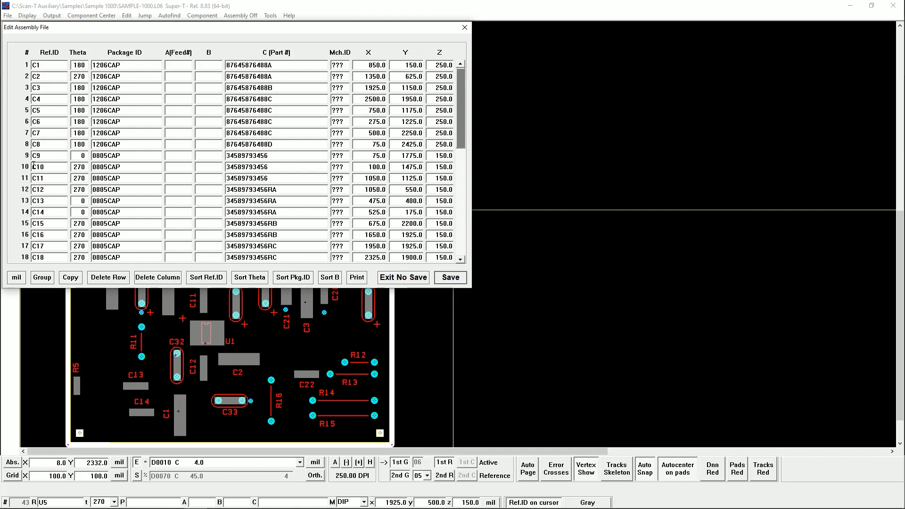
{"action": "scroll", "coordinate": [458, 94], "scroll_direction": "down", "scroll_amount": 6}
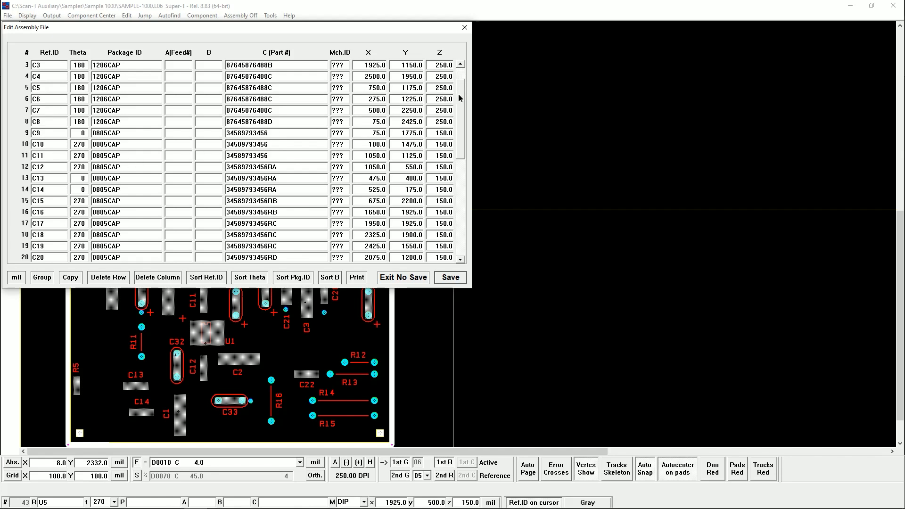
{"action": "left_click_drag", "start_coordinate": [460, 109], "coordinate": [441, 72]}
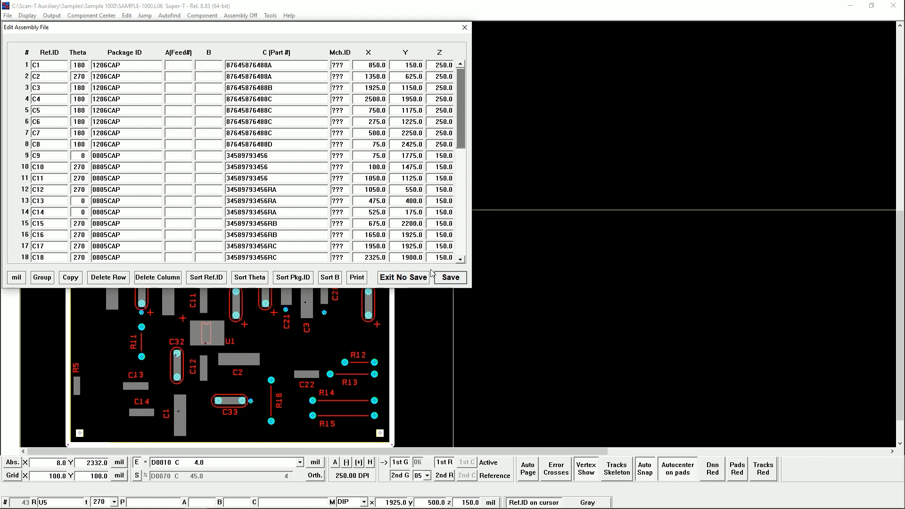
Step: Close the assembly file without saving and review the reference IDs offered for jumping to a component, leaving without a jump
{"action": "left_click", "coordinate": [411, 278]}
{"action": "left_click", "coordinate": [460, 294]}
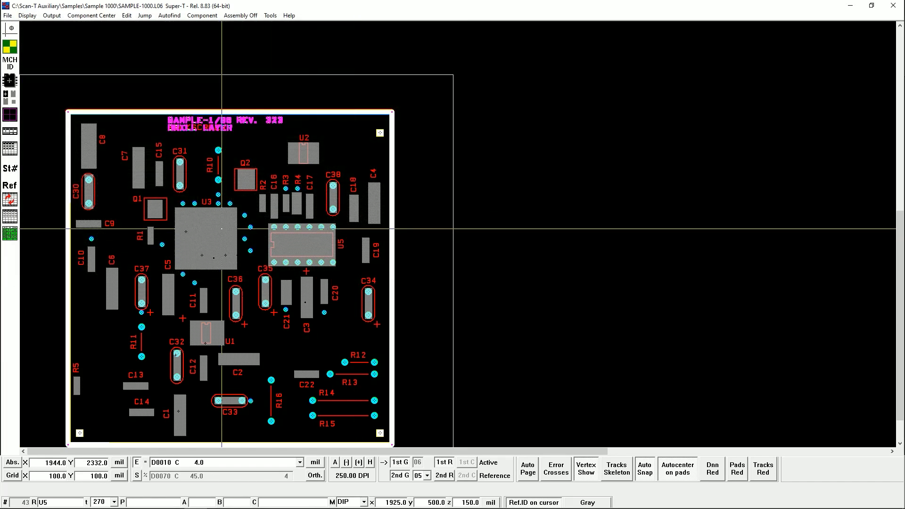
{"action": "left_click", "coordinate": [10, 185]}
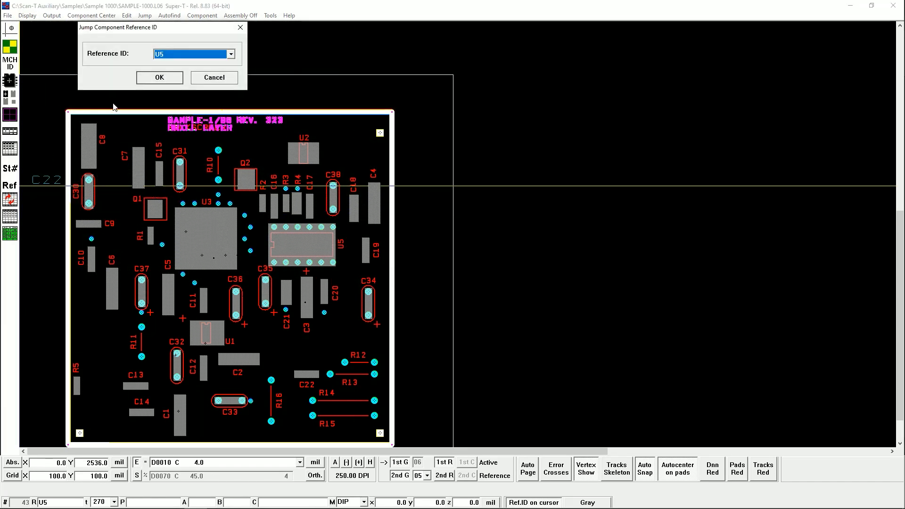
{"action": "left_click", "coordinate": [185, 55]}
{"action": "scroll", "coordinate": [176, 112], "scroll_direction": "up", "scroll_amount": 3}
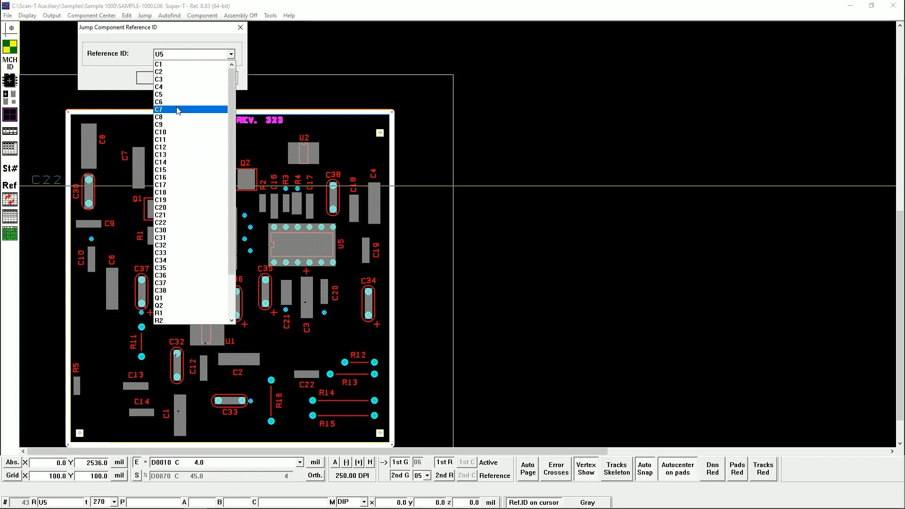
{"action": "left_click", "coordinate": [121, 58]}
{"action": "left_click", "coordinate": [231, 82]}
{"action": "left_click", "coordinate": [9, 168]}
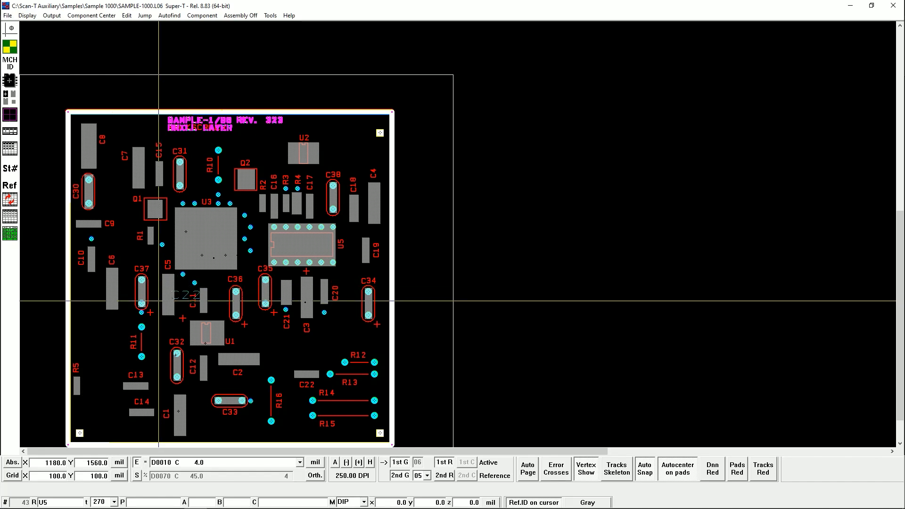
Step: Launch Update USB Key from the ScanCAD International, Inc programs to view its remote update file selection, and cancel it
{"action": "mouse_move", "coordinate": [15, 508]}
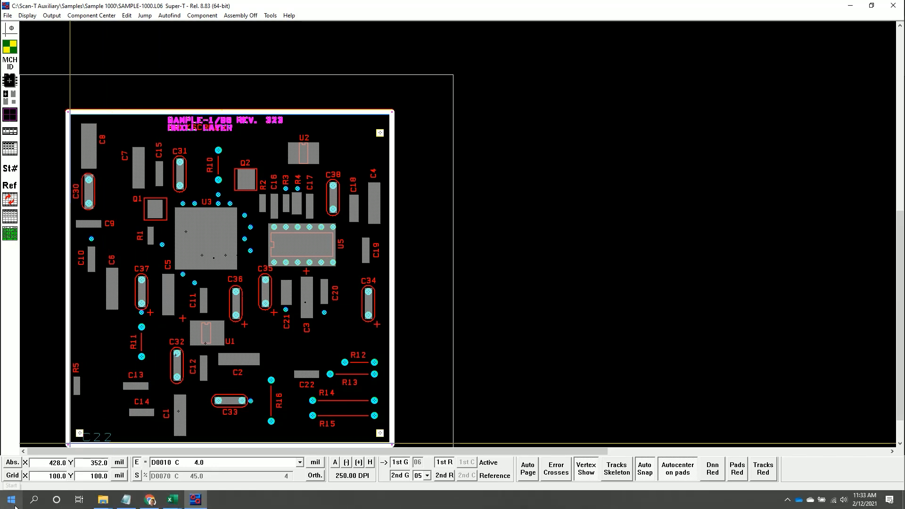
{"action": "left_click", "coordinate": [15, 507]}
{"action": "scroll", "coordinate": [101, 344], "scroll_direction": "down", "scroll_amount": 15}
{"action": "scroll", "coordinate": [101, 344], "scroll_direction": "down", "scroll_amount": 10}
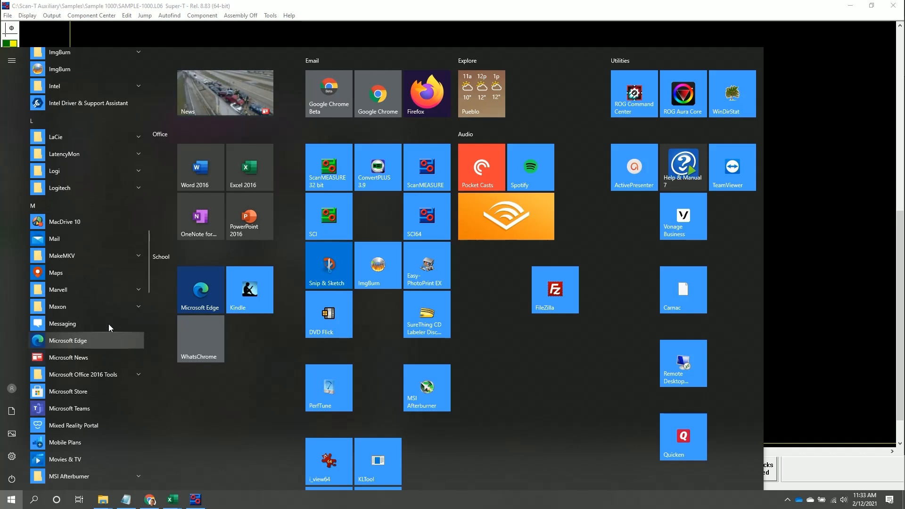
{"action": "scroll", "coordinate": [108, 315], "scroll_direction": "down", "scroll_amount": 6}
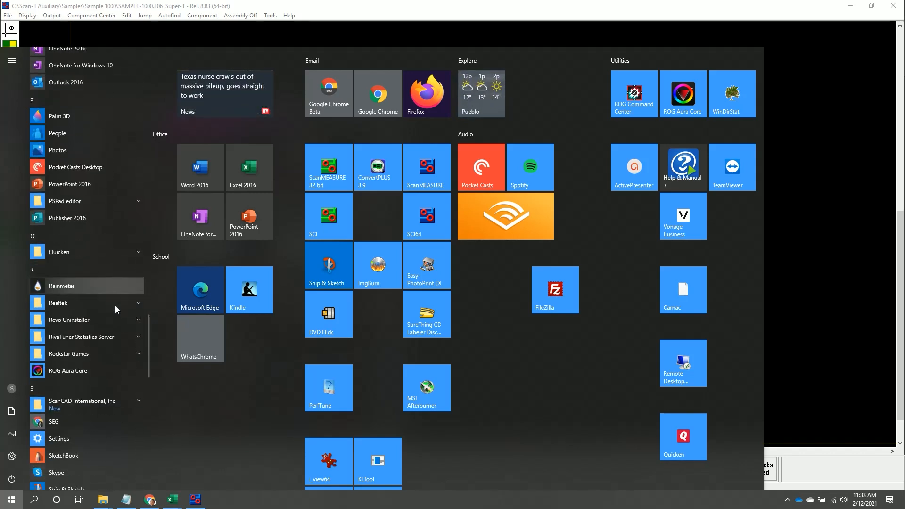
{"action": "left_click", "coordinate": [81, 286]}
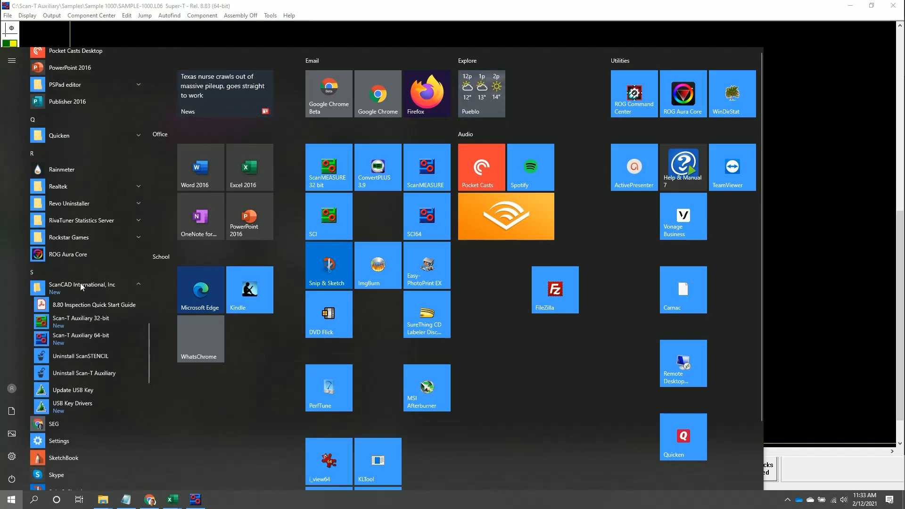
{"action": "scroll", "coordinate": [94, 285], "scroll_direction": "down", "scroll_amount": 3}
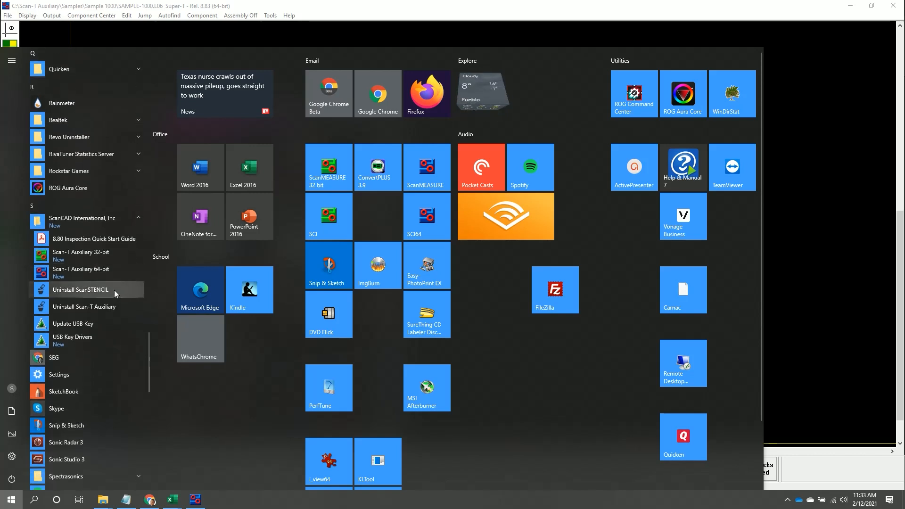
{"action": "left_click", "coordinate": [55, 324]}
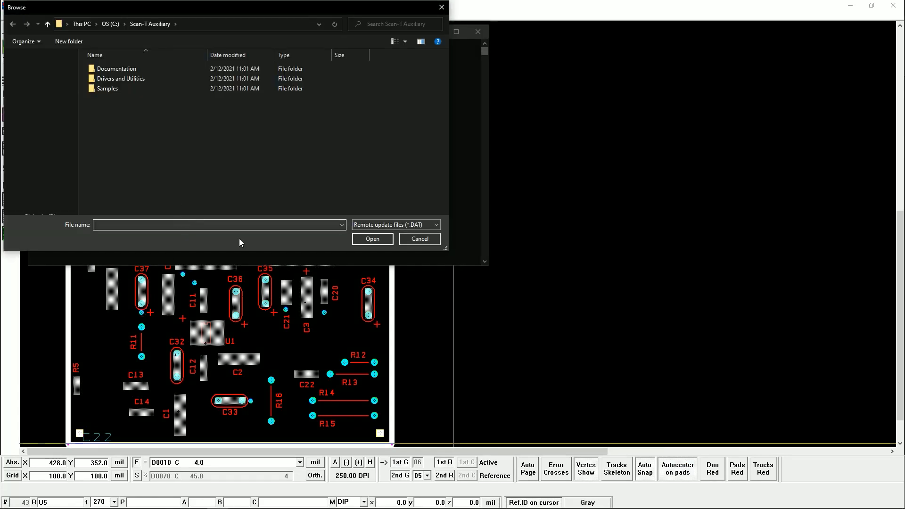
{"action": "left_click", "coordinate": [420, 239]}
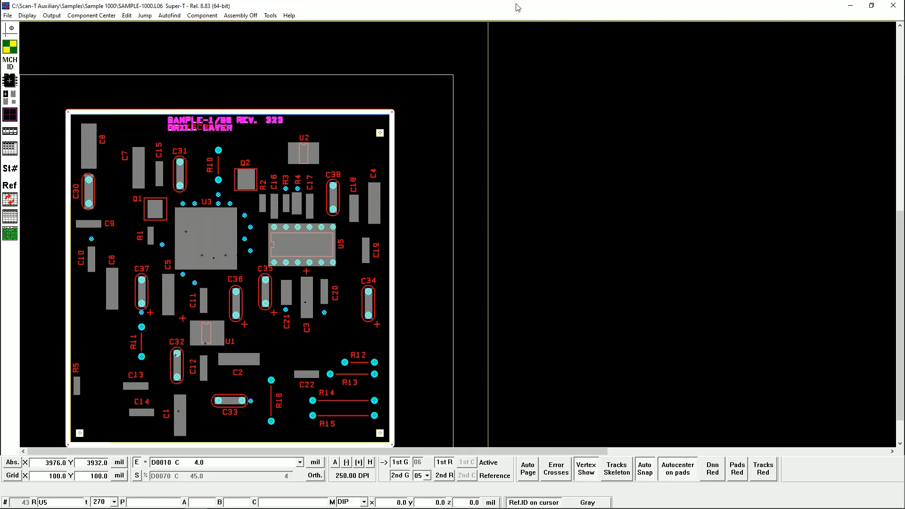
Step: Close the SAMPLE-1000 board view and return to the job selection screen
{"action": "key", "text": "Escape"}
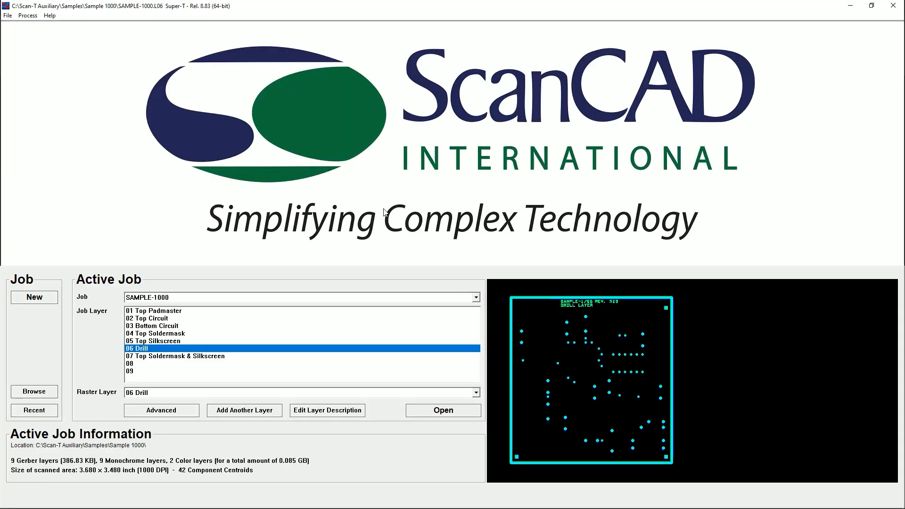